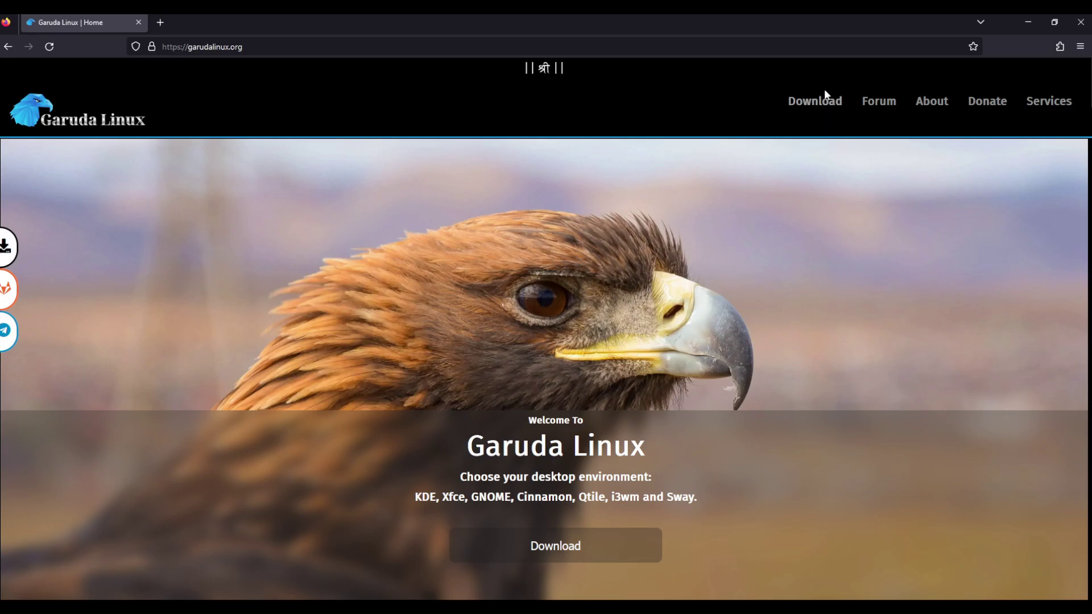
Go to the Garuda Linux downloads page and scroll down to the Garuda Linux KDE lite heading
left_click(819, 103)
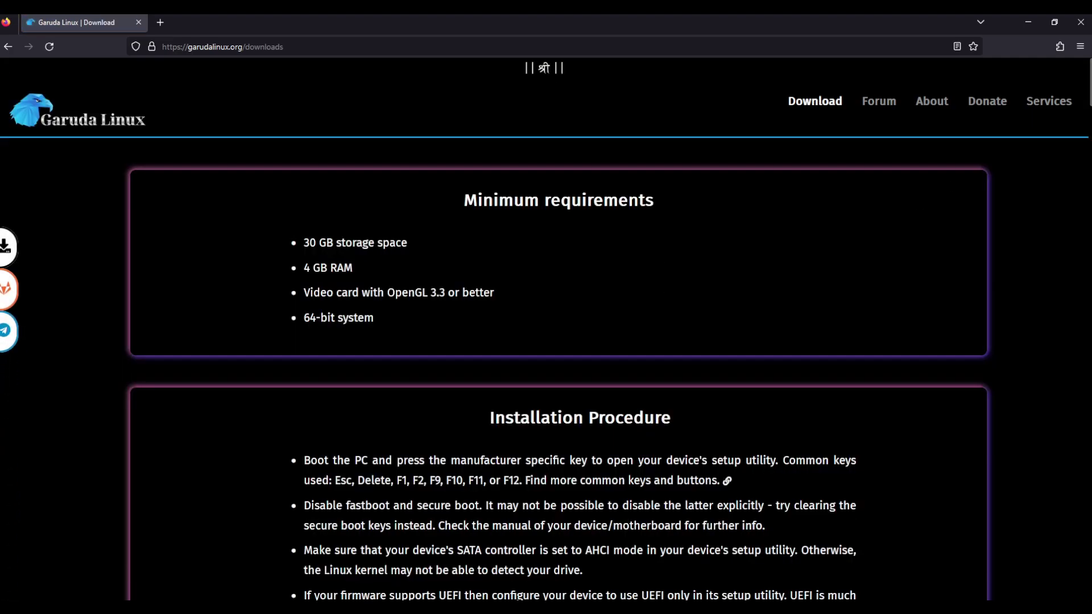
scroll(1083, 200, "down", 10)
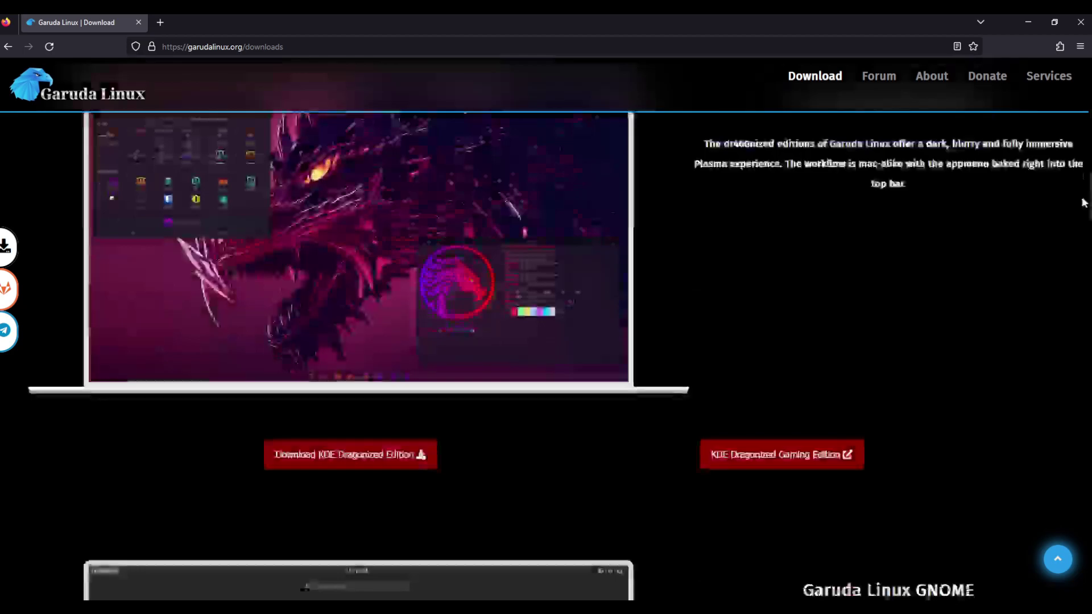
scroll(1083, 200, "up", 5)
scroll(1076, 193, "down", 5)
scroll(1074, 190, "down", 10)
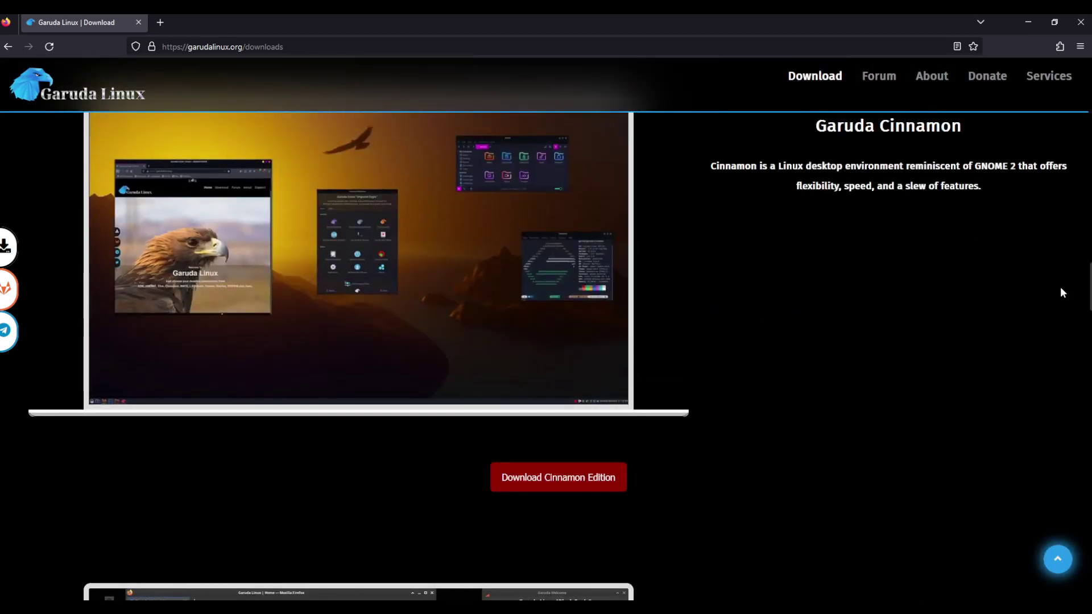
scroll(1059, 291, "down", 2)
scroll(1058, 294, "down", 10)
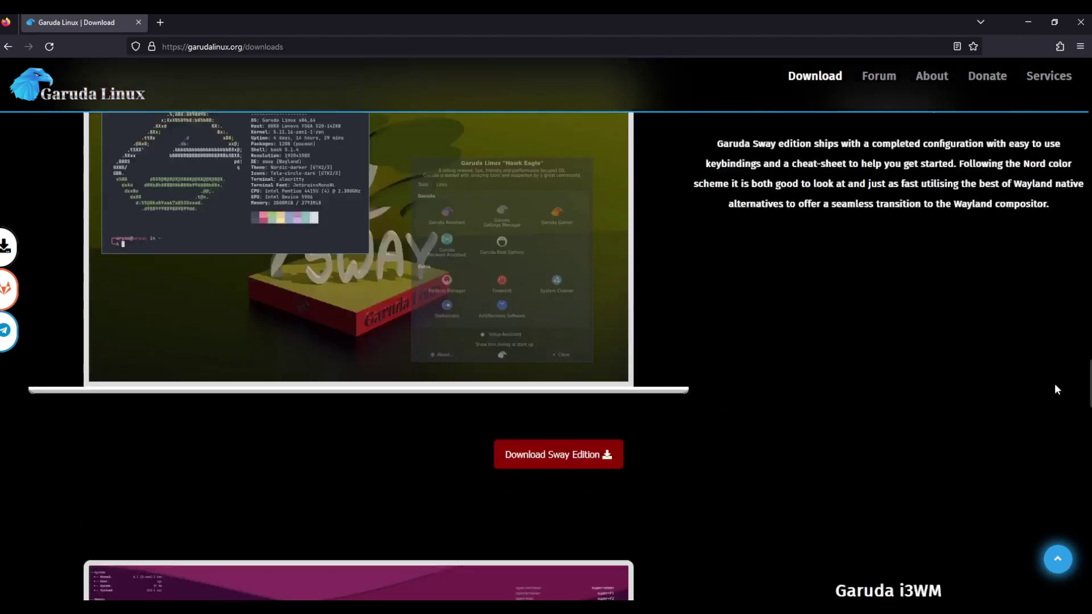
scroll(1055, 383, "up", 10)
scroll(1045, 302, "down", 10)
scroll(1068, 449, "down", 10)
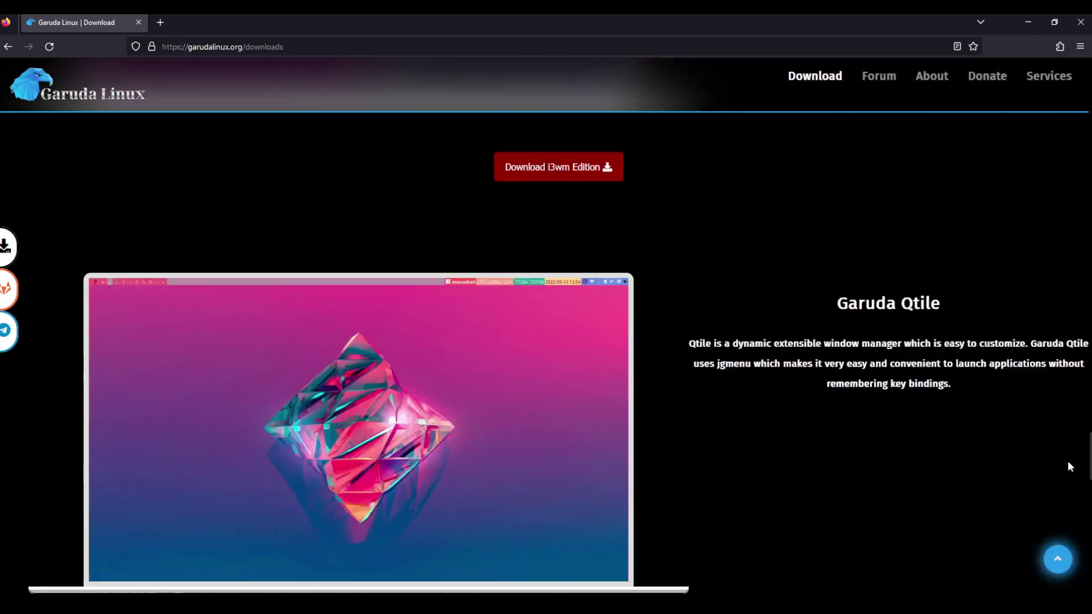
scroll(808, 440, "down", 5)
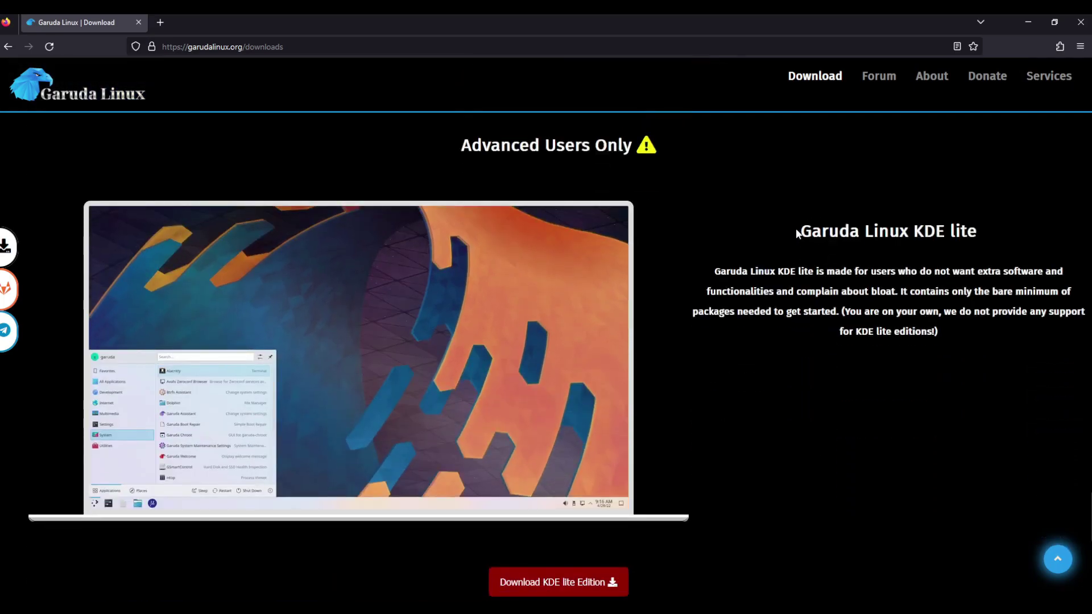
left_click_drag(797, 232, 995, 242)
left_click(890, 438)
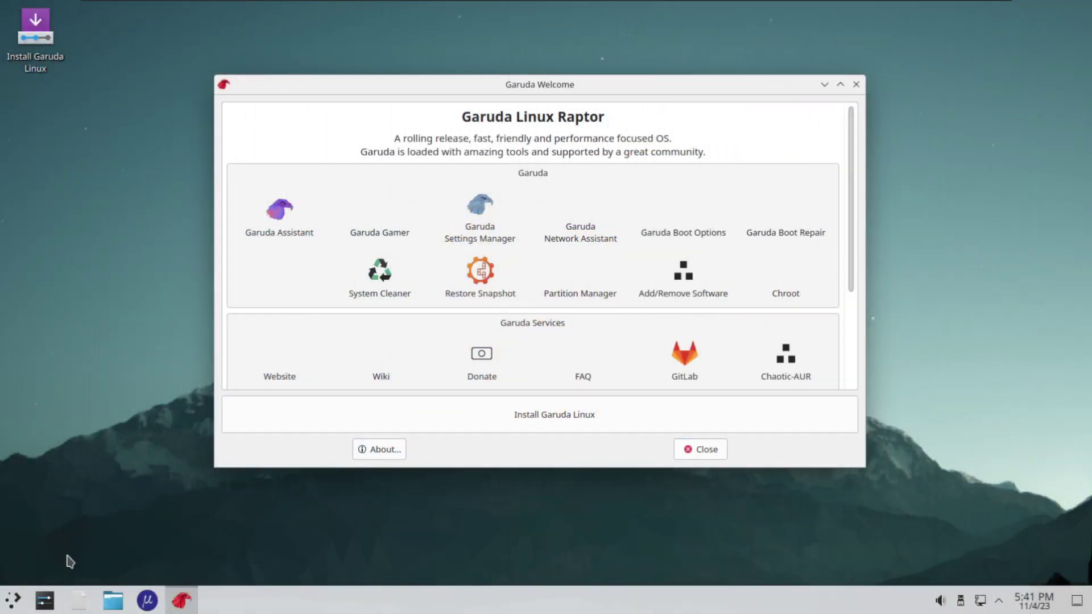
Look through the application launcher, dismiss it, and close the Garuda Welcome window
left_click(12, 603)
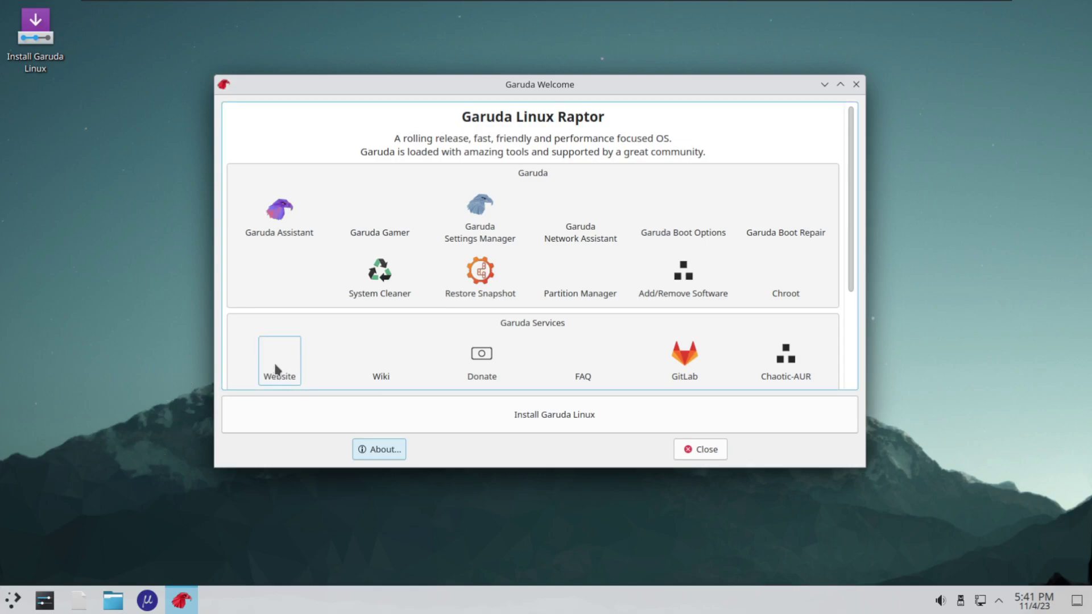
left_click(13, 602)
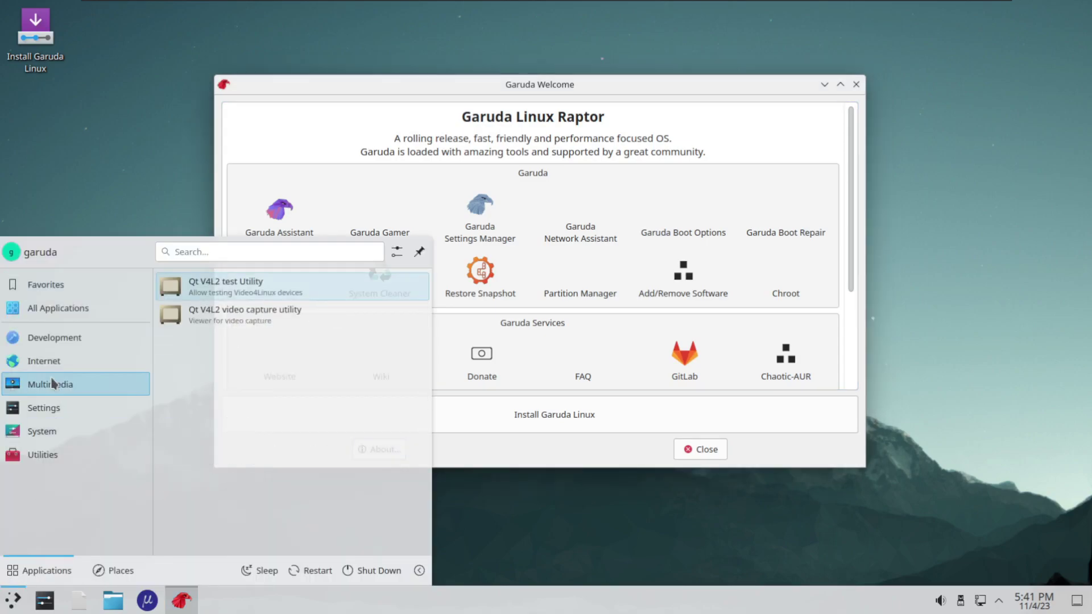
mouse_move(51, 406)
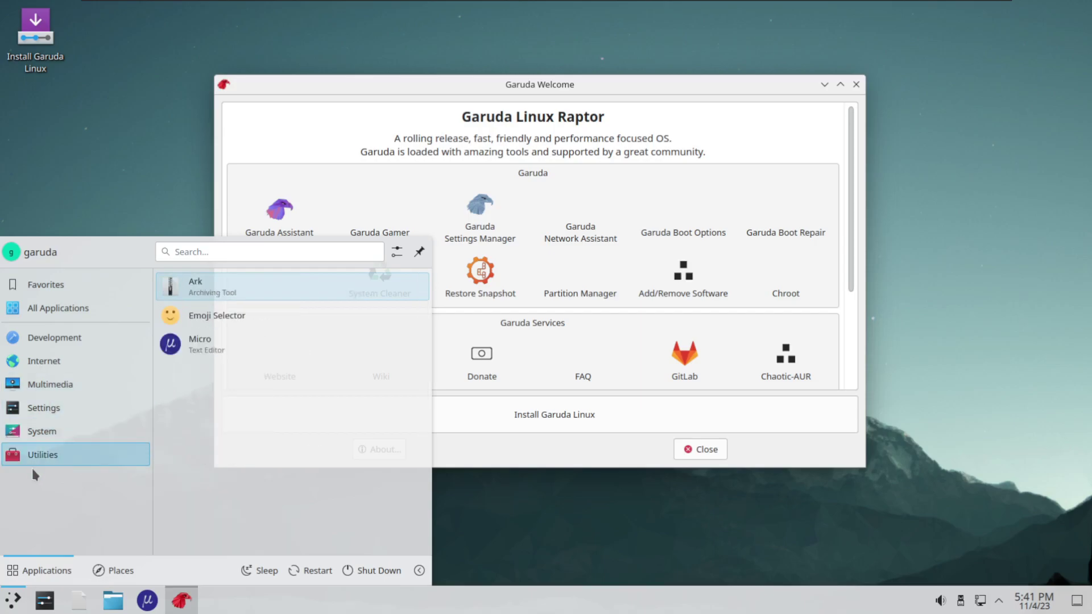
mouse_move(77, 353)
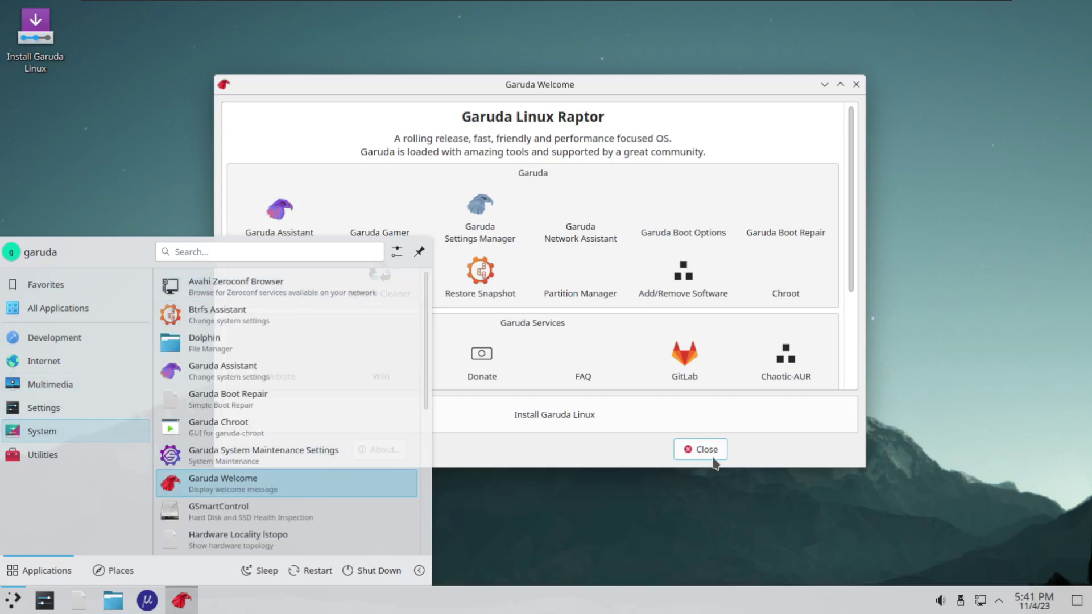
left_click(624, 465)
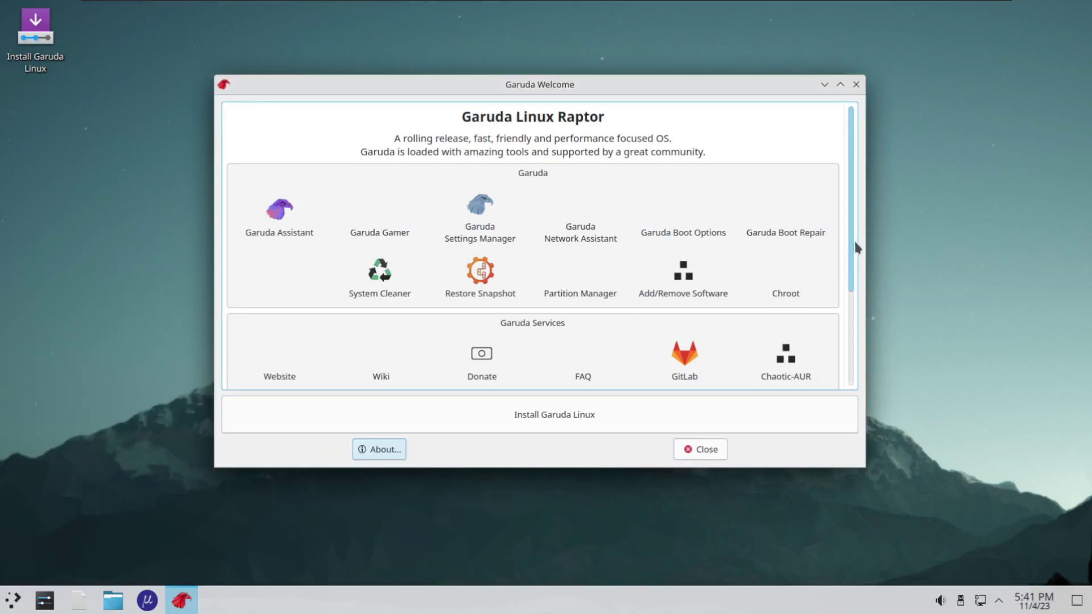
left_click_drag(856, 246, 853, 201)
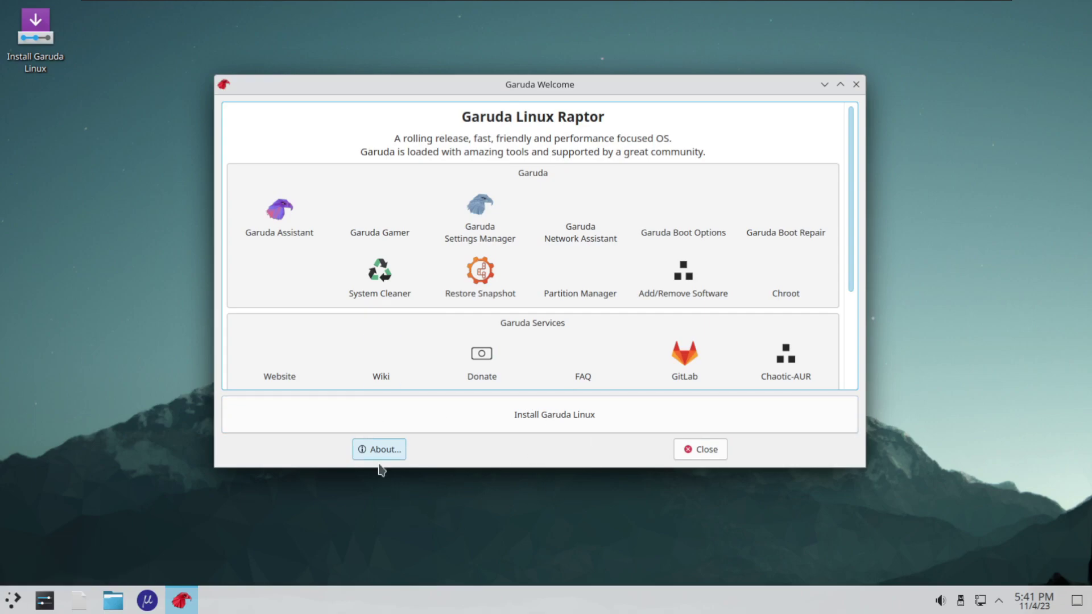
left_click(574, 421)
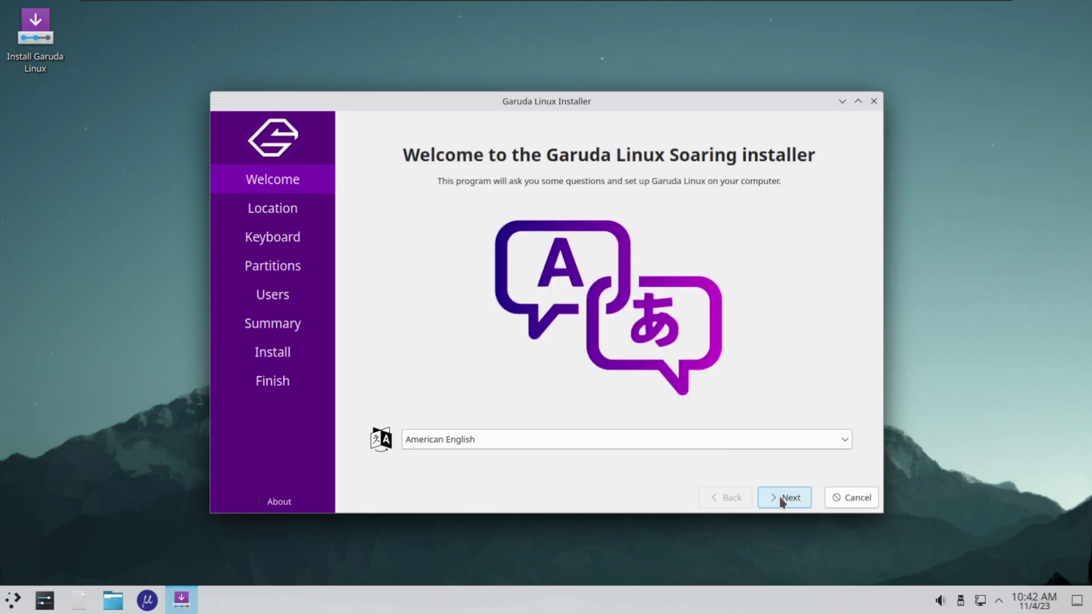
Accept Welcome, Location and Keyboard defaults, then choose Erase disk with Swap (with Hibernate)
left_click(782, 502)
left_click(782, 503)
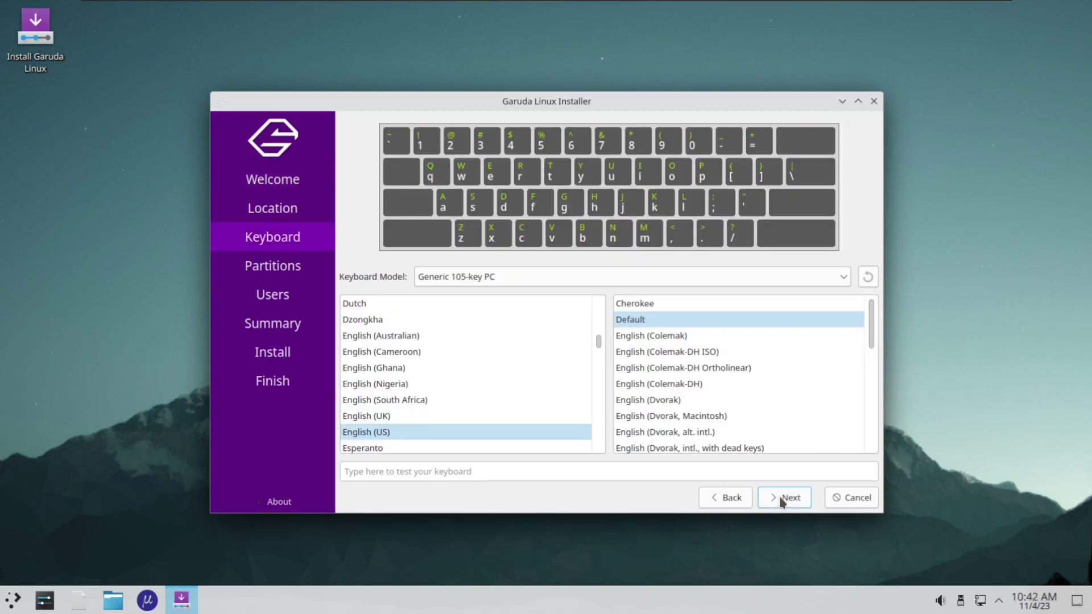
left_click(781, 500)
left_click(438, 167)
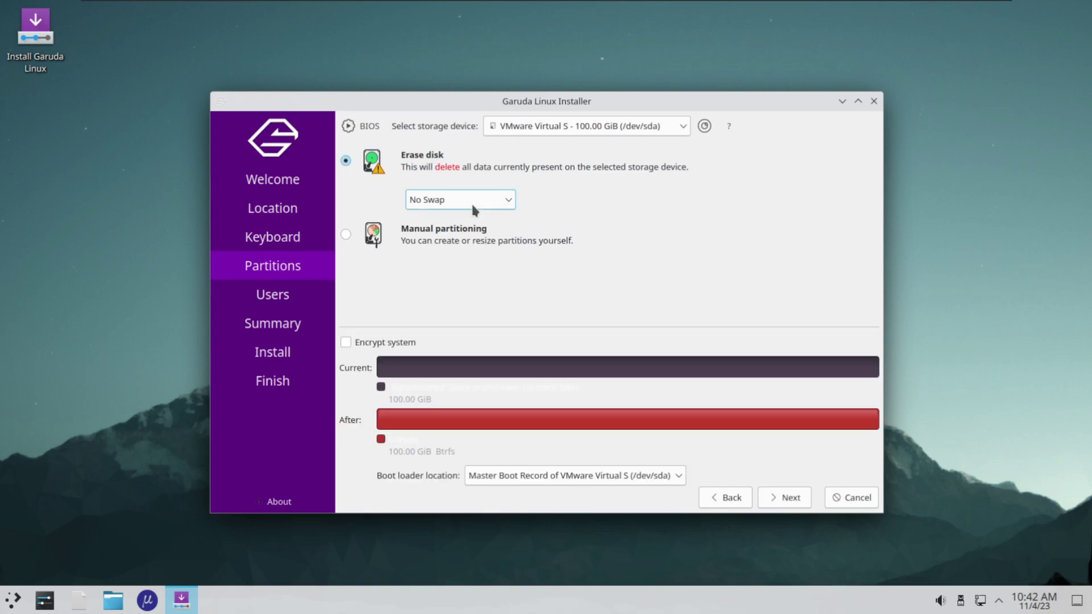
left_click(471, 201)
left_click(447, 236)
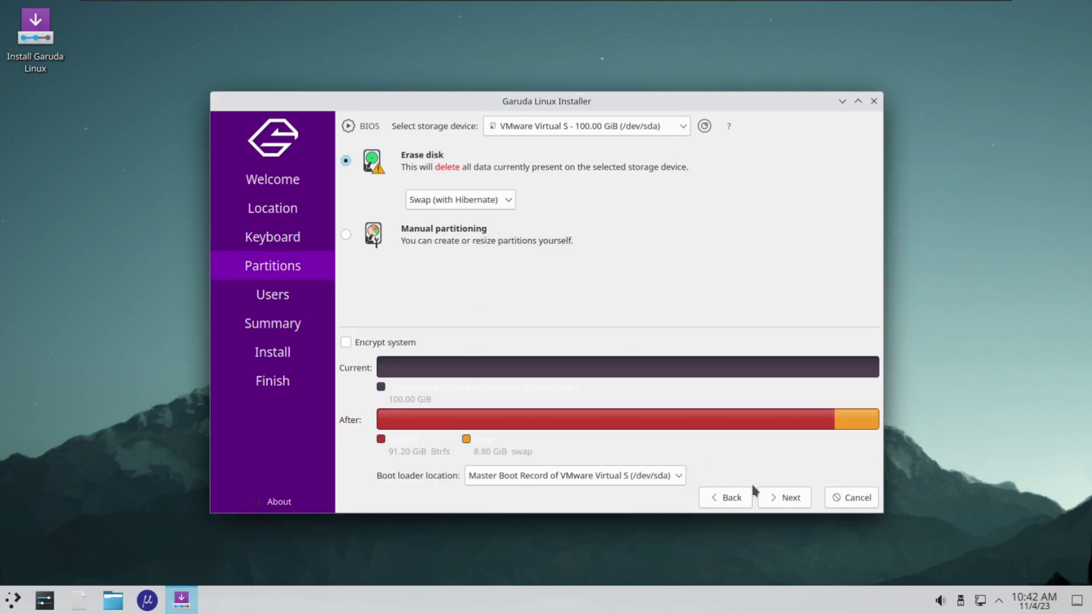
left_click(787, 498)
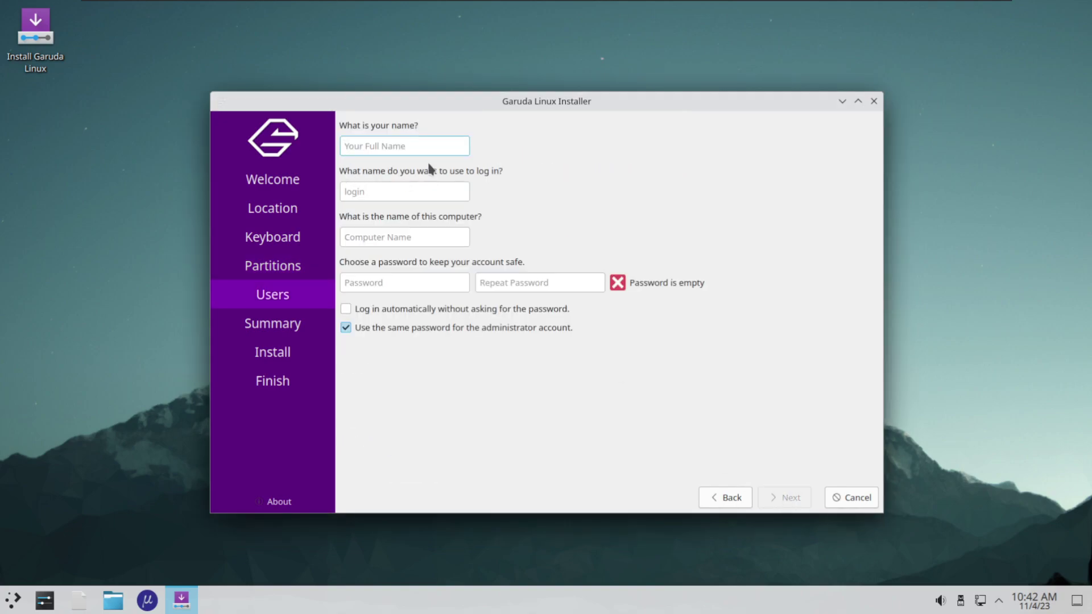
Enter the user's name, computer name garudanainstall, and the account password twice
type("gosh")
key("Tab")
key("Tab")
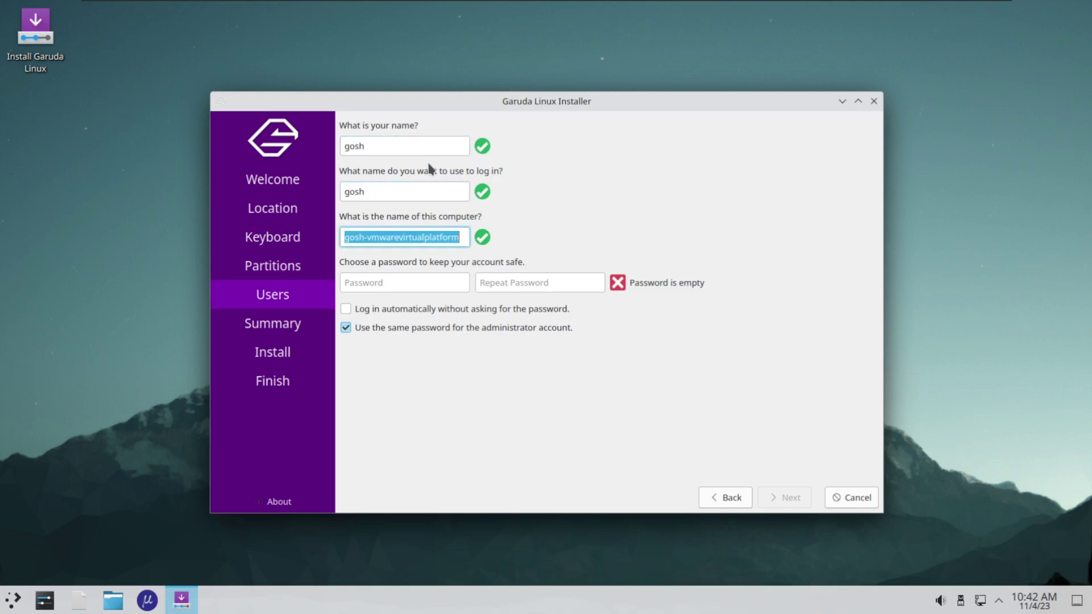
type("gar")
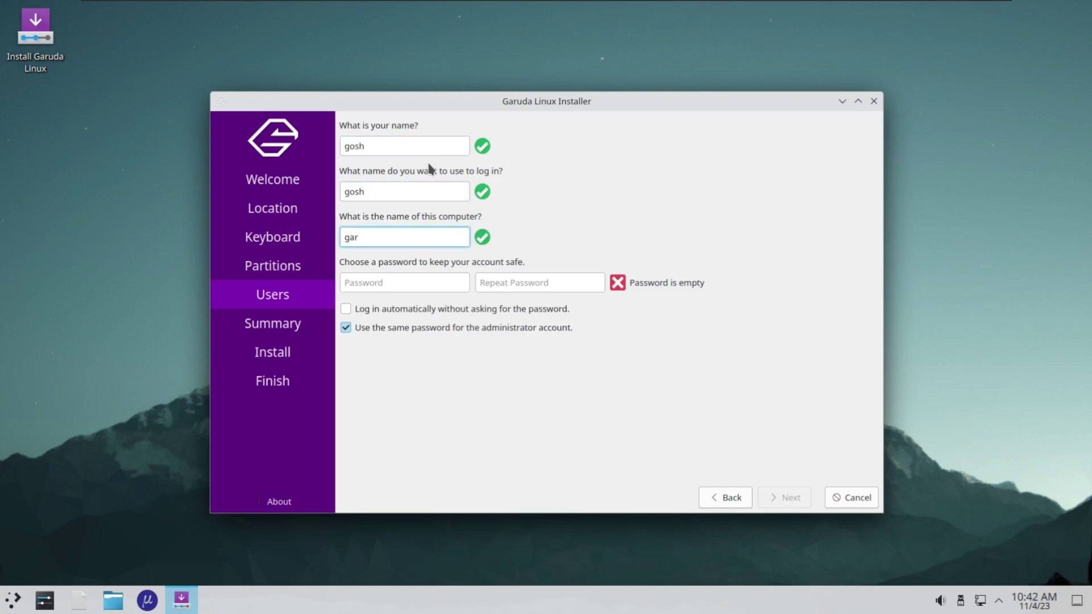
type("udanainstall")
key("Tab")
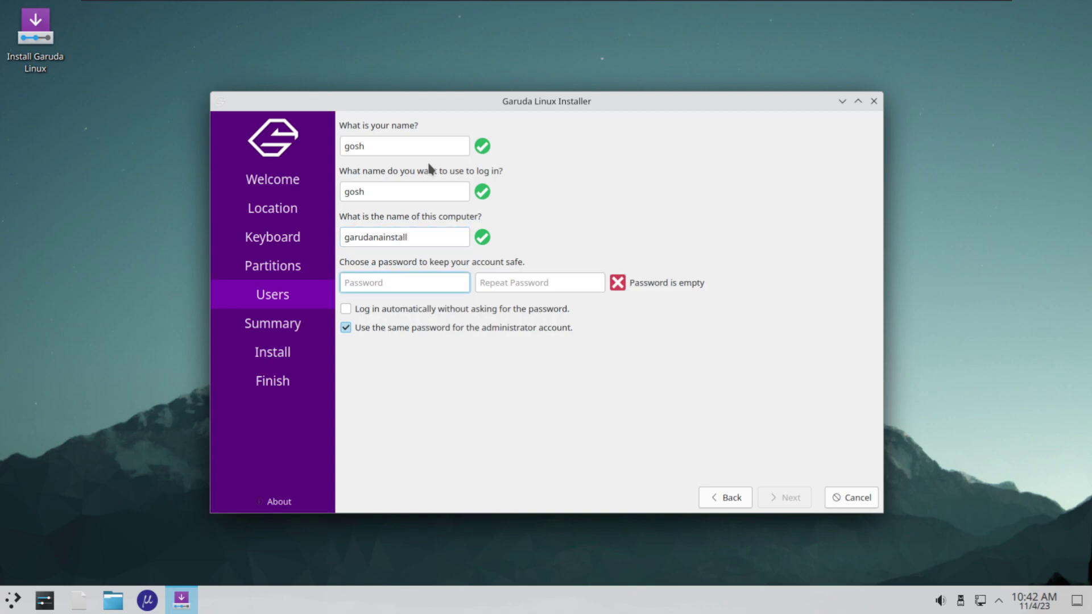
type("12345")
key("BackSpace")
key("BackSpace")
key("BackSpace")
key("BackSpace")
key("BackSpace")
type("1234")
key("Tab")
type("1234")
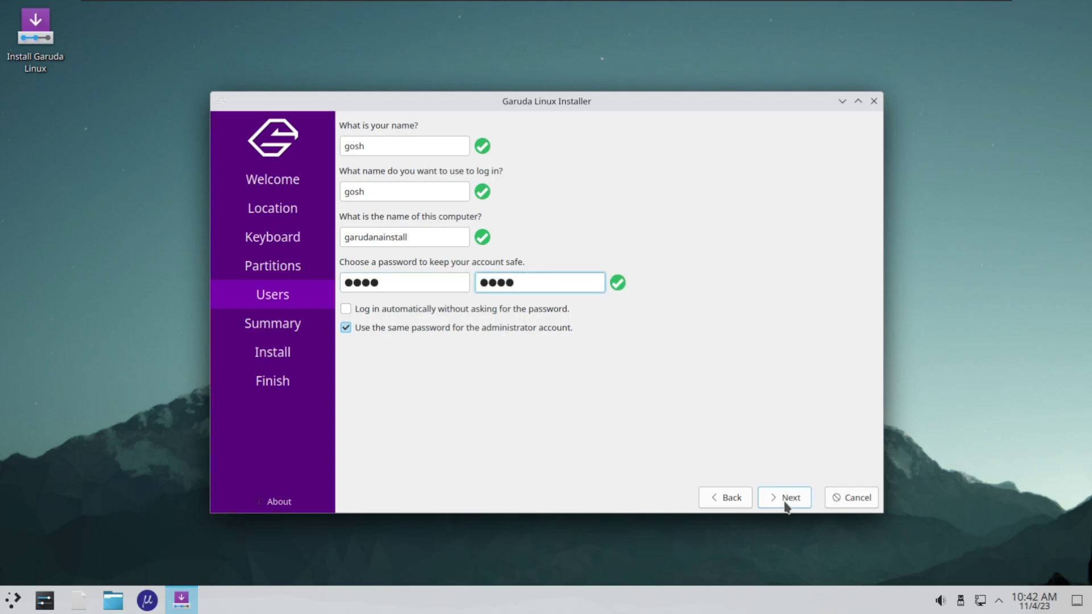
Review the summary, install Garuda Linux with Install now, and tick Restart now when finished
left_click(786, 502)
left_click(784, 507)
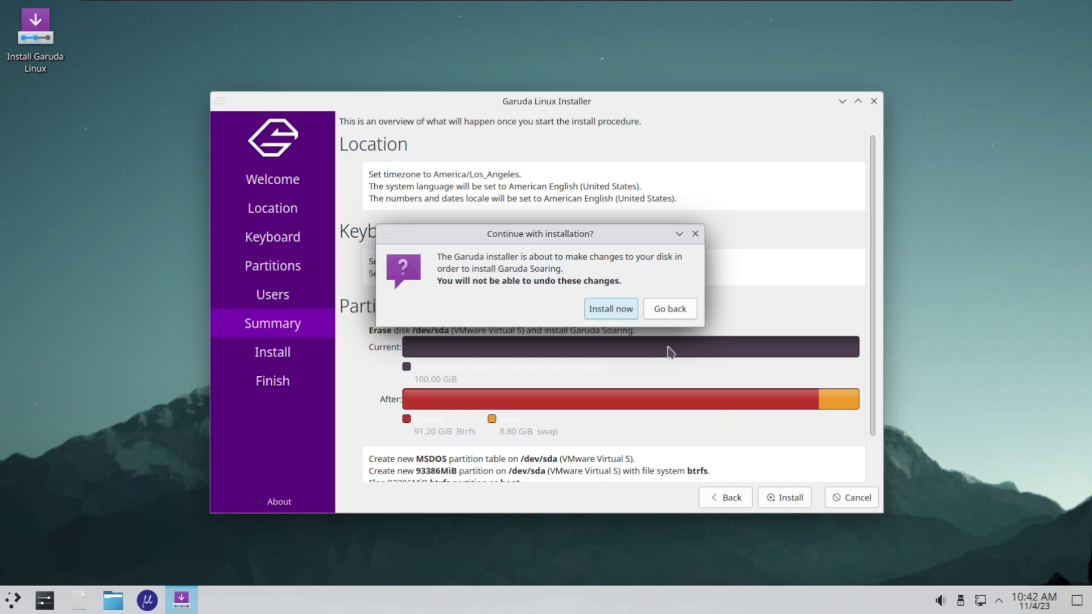
left_click(604, 310)
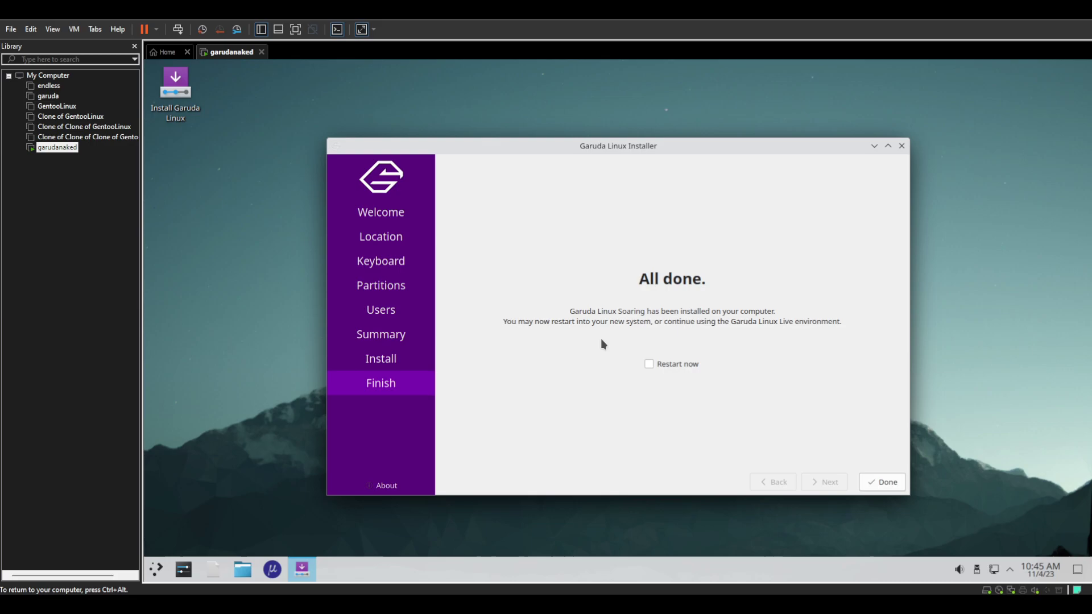
left_click(675, 365)
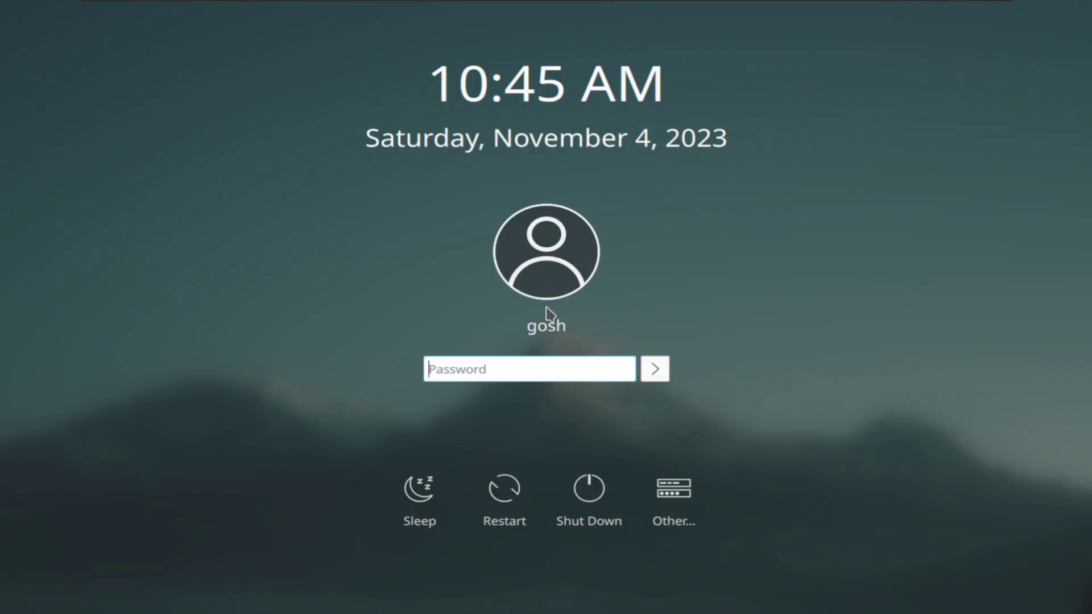
Log in to the new system with the account password and reposition the Setup Assistant window
type("gosh")
key("Return")
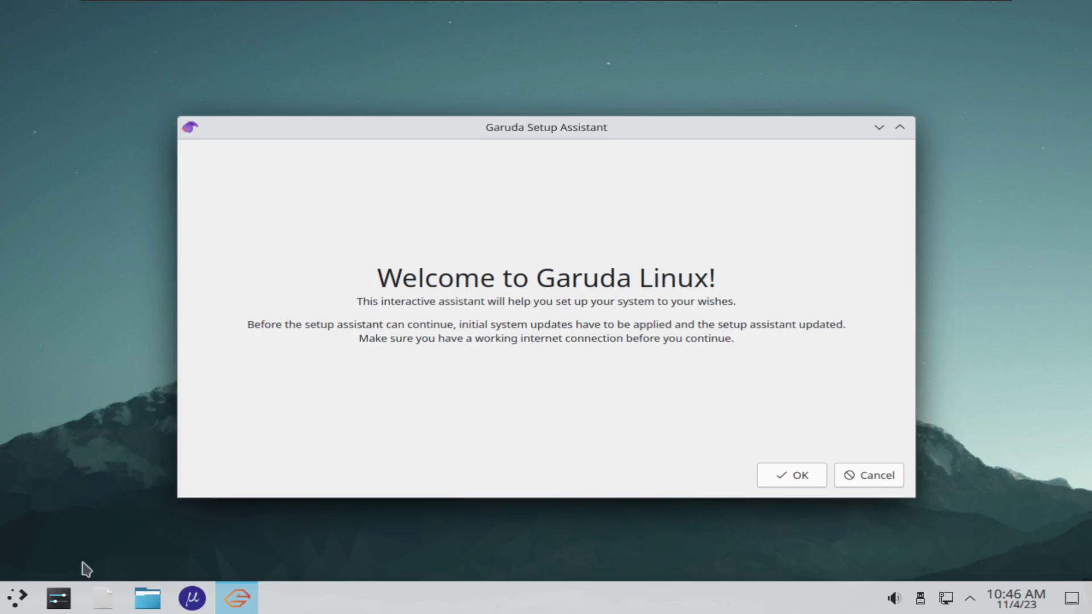
left_click(16, 599)
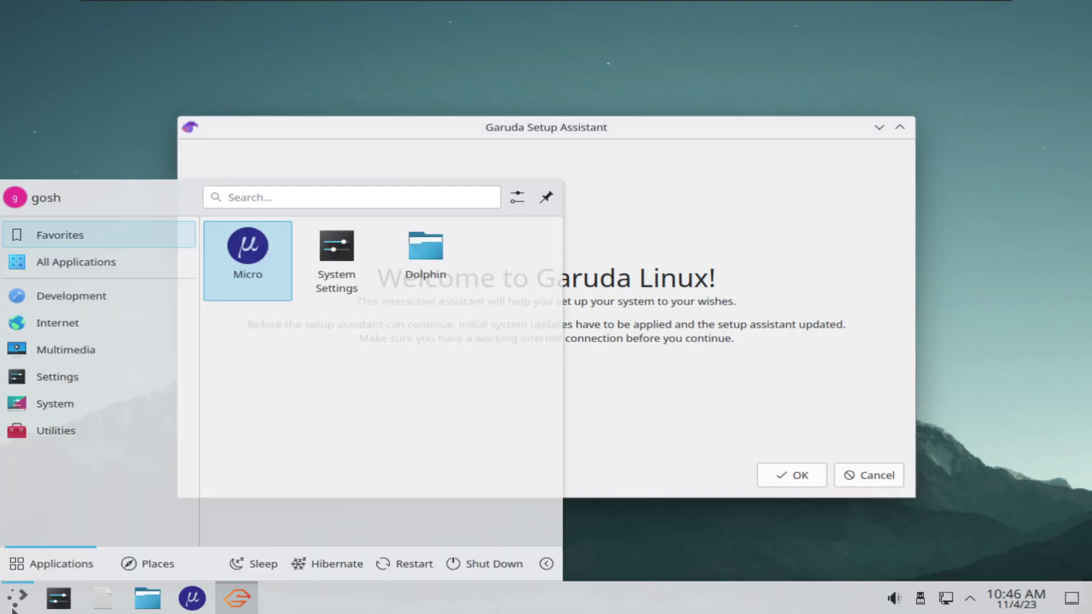
left_click(17, 597)
left_click_drag(531, 134, 545, 108)
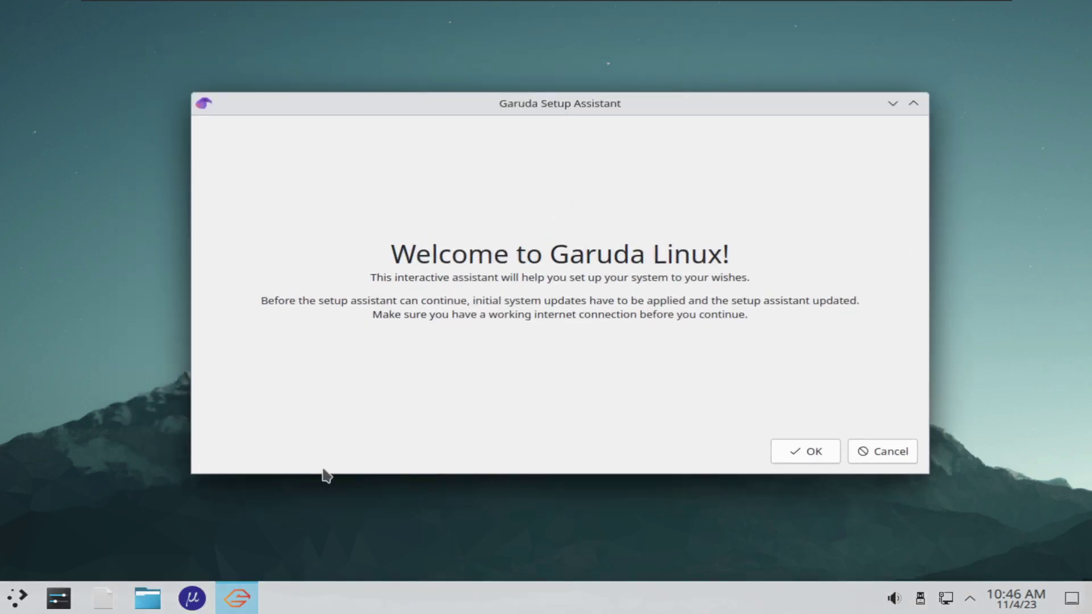
Start the initial system updates and authorise them with the administrator password in Konsole
left_click(804, 458)
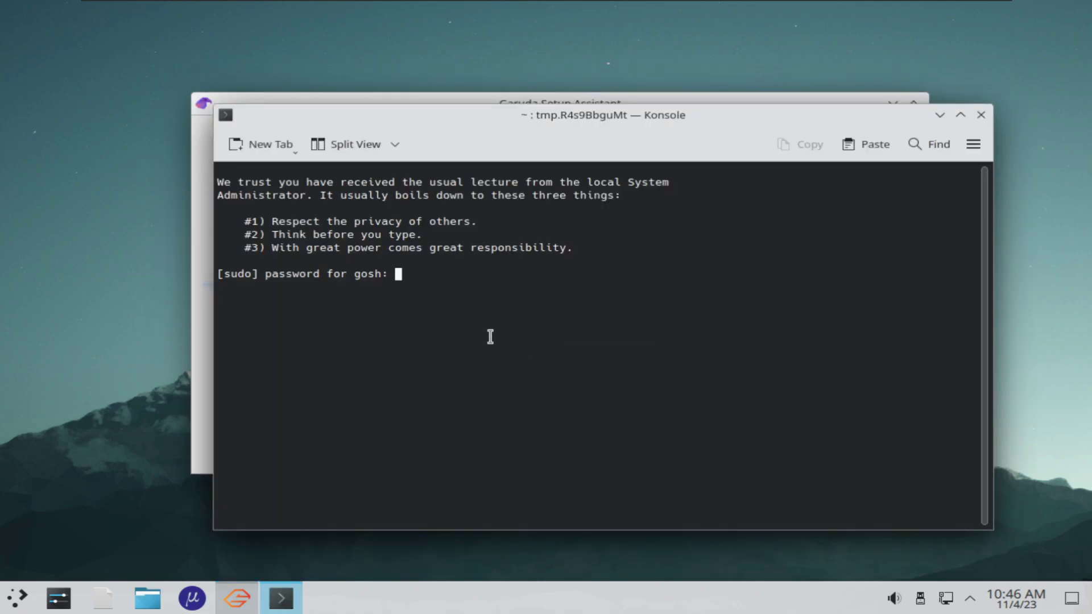
type("****")
key("Return")
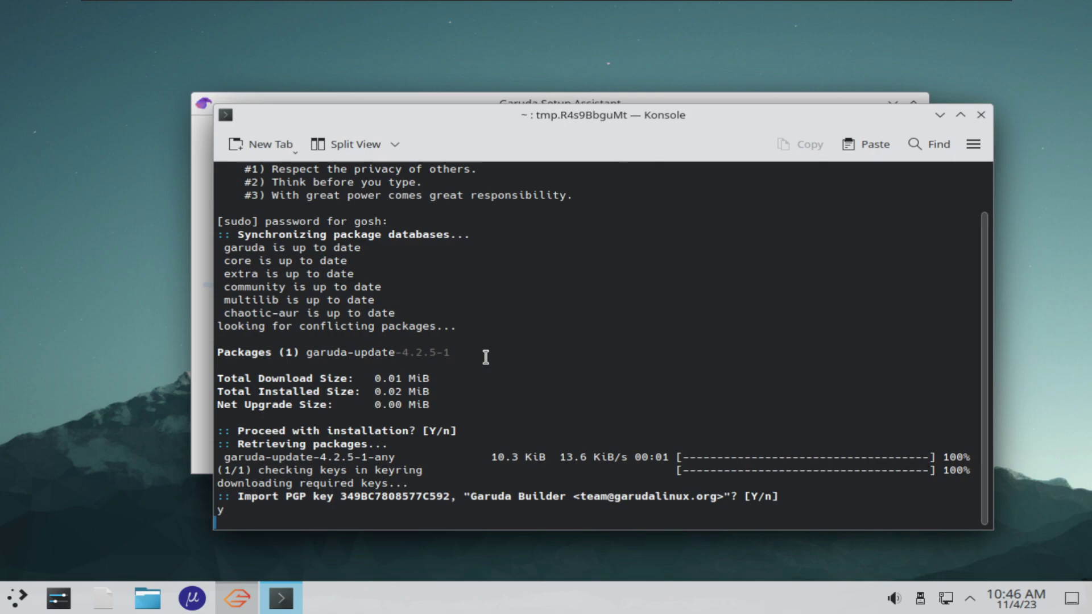
left_click_drag(507, 115, 514, 79)
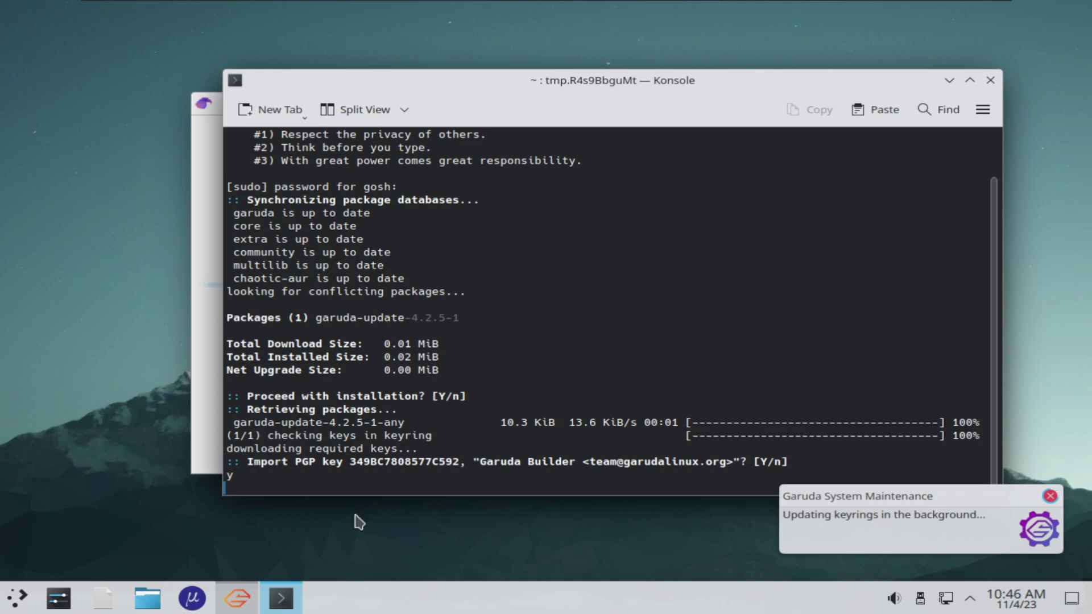
Minimize Konsole and the Setup Assistant, dismiss the keyring notification, and browse the launcher's Internet category
left_click(950, 81)
left_click(891, 104)
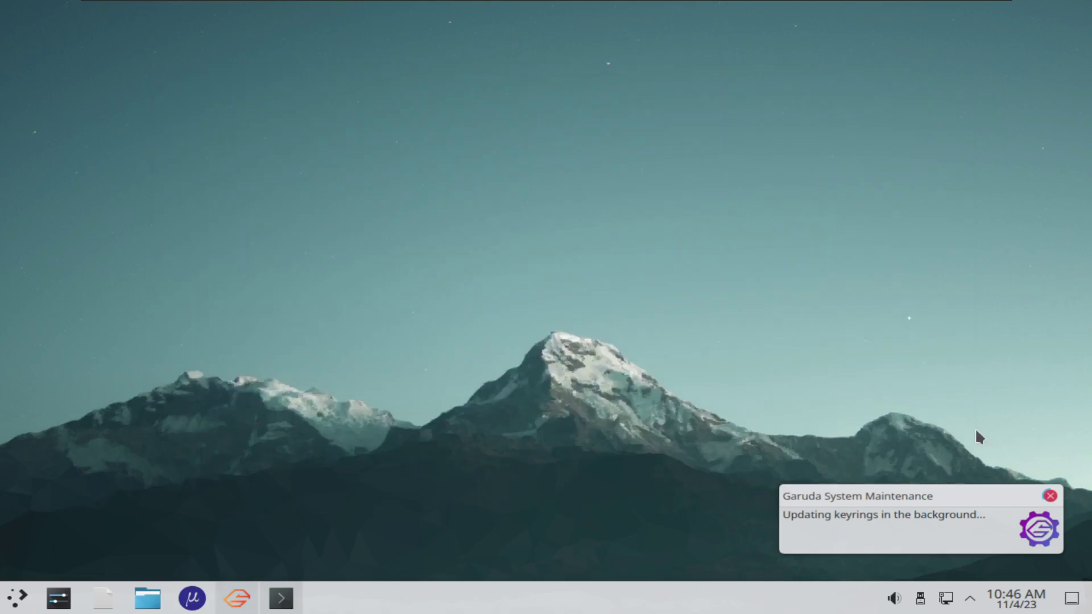
left_click(1050, 496)
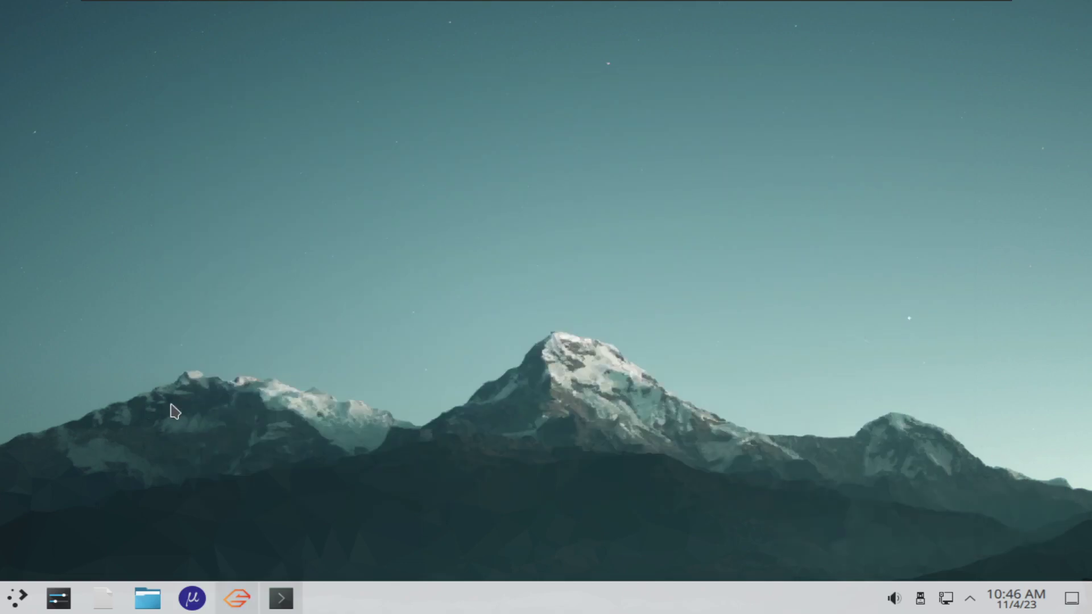
left_click(17, 597)
left_click(81, 323)
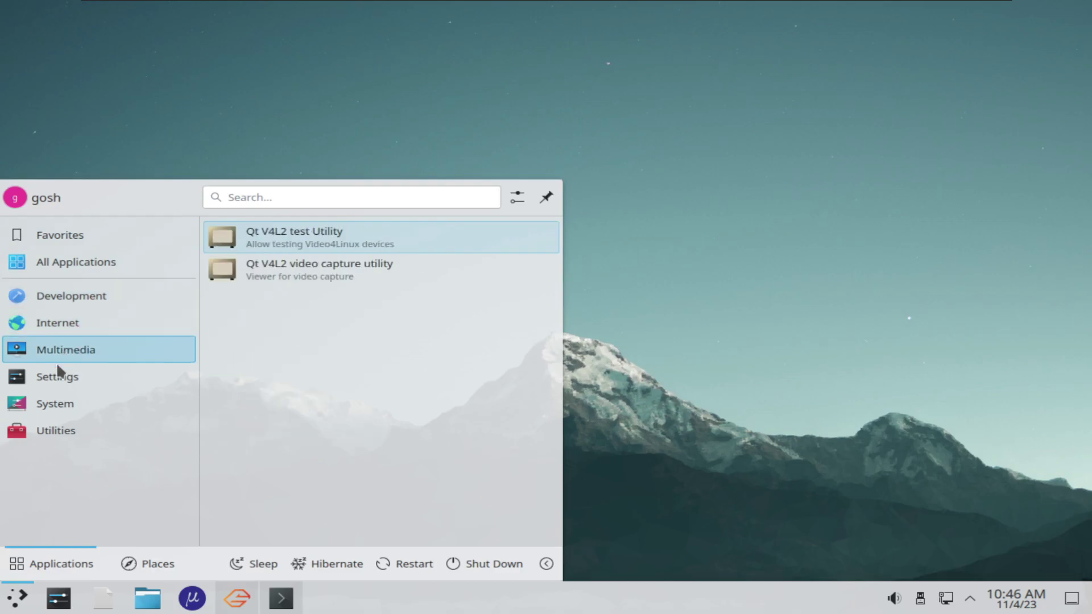
mouse_move(59, 407)
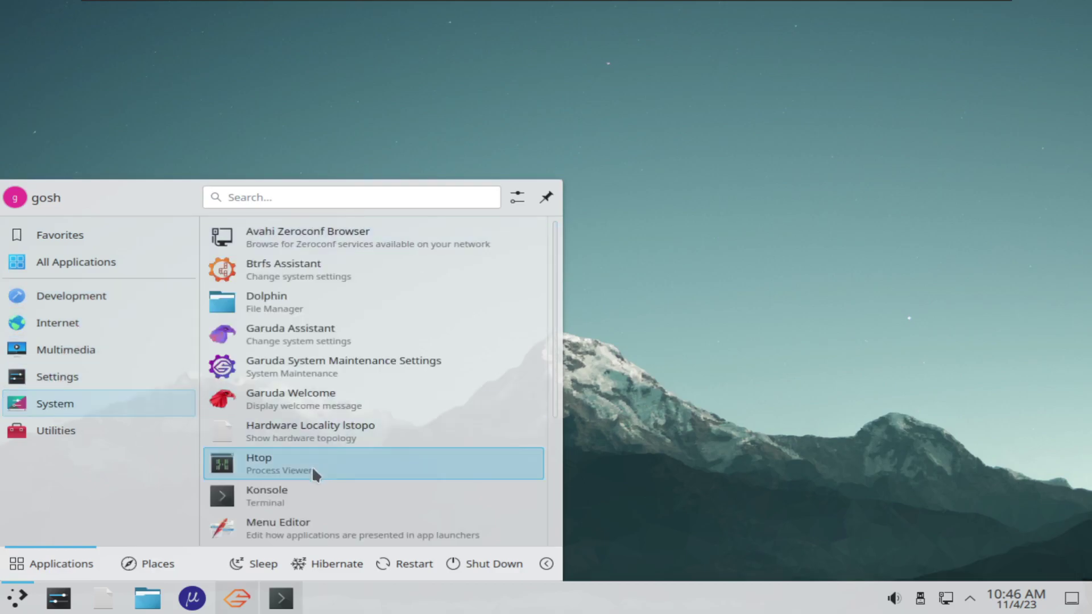
scroll(343, 484, "down", 3)
mouse_move(94, 435)
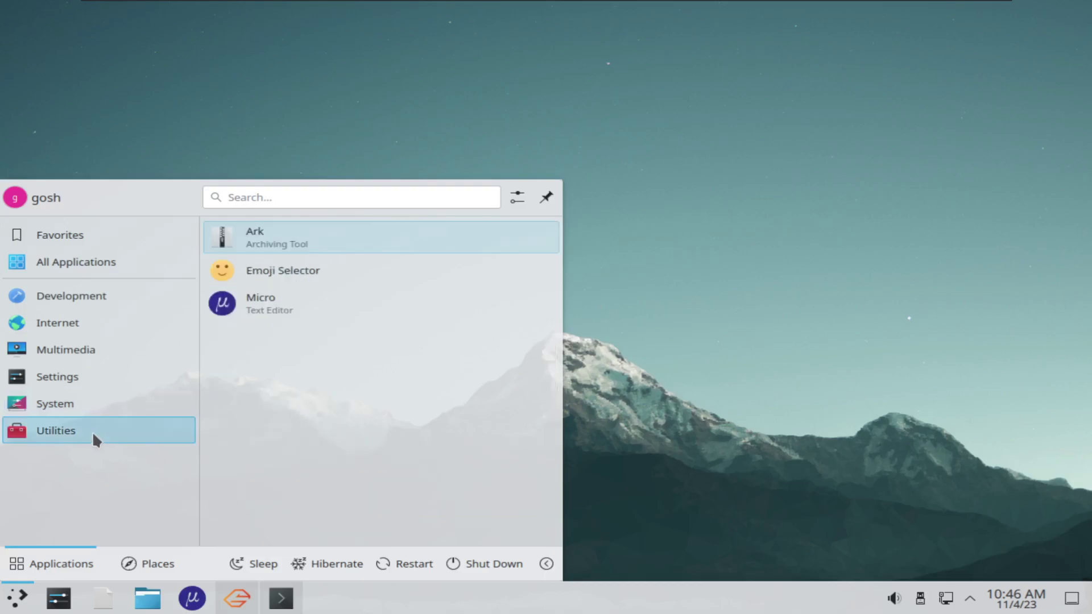
Check the Setup Assistant and update terminal from the taskbar, then minimize both again
left_click(607, 463)
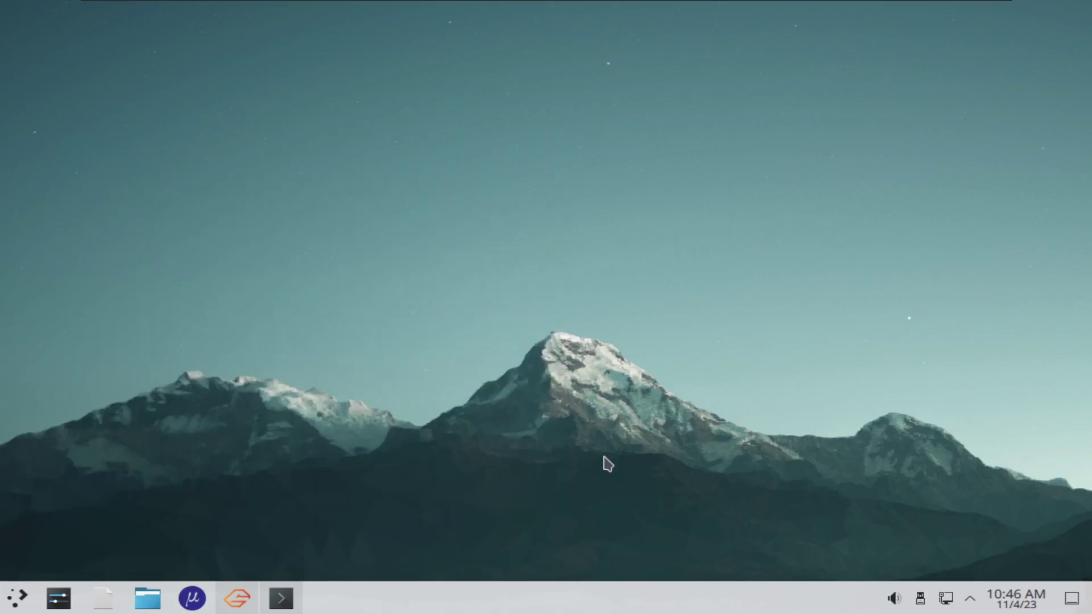
left_click(244, 606)
left_click(283, 604)
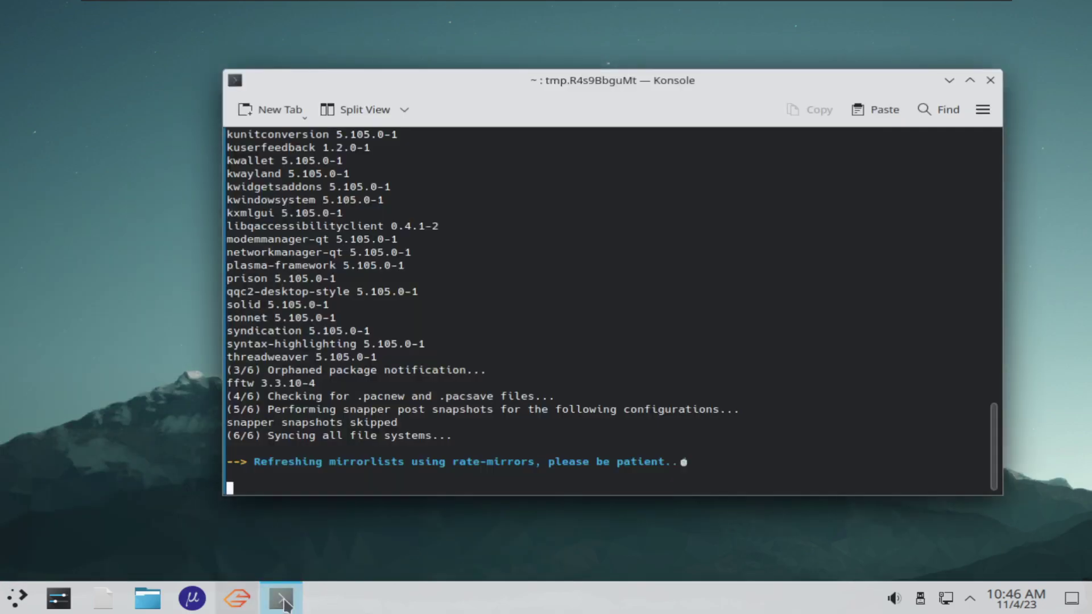
left_click(281, 600)
Browse the application launcher categories, then close the launcher
left_click(17, 599)
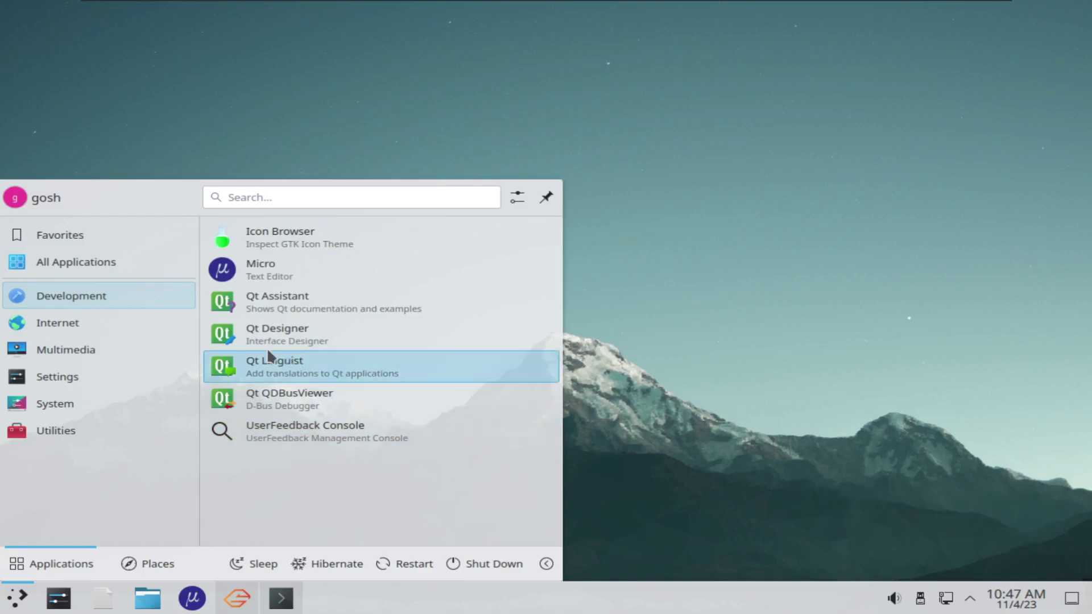
mouse_move(93, 324)
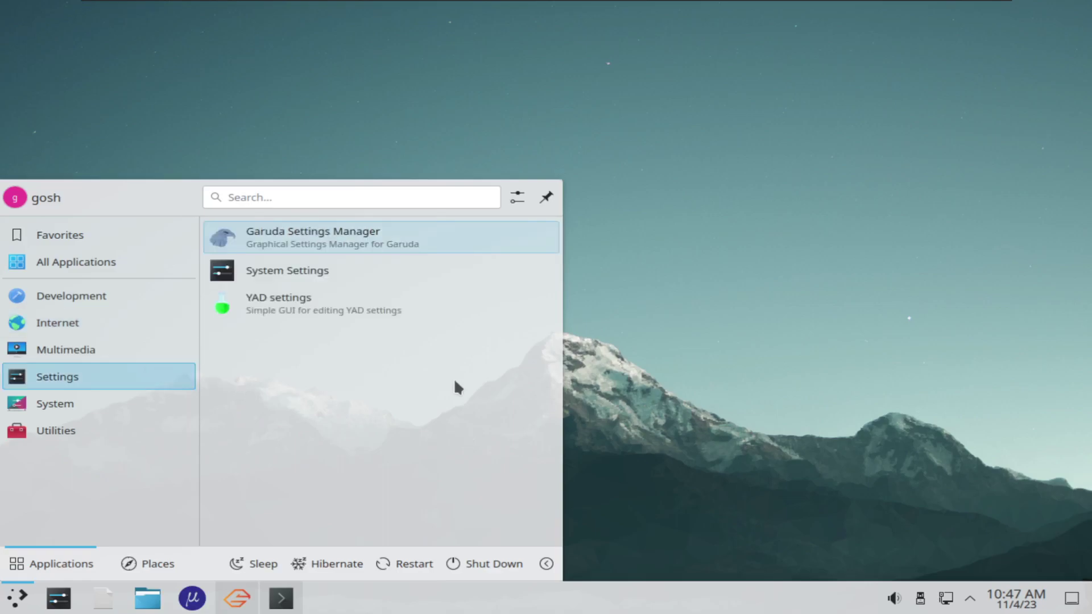
mouse_move(141, 348)
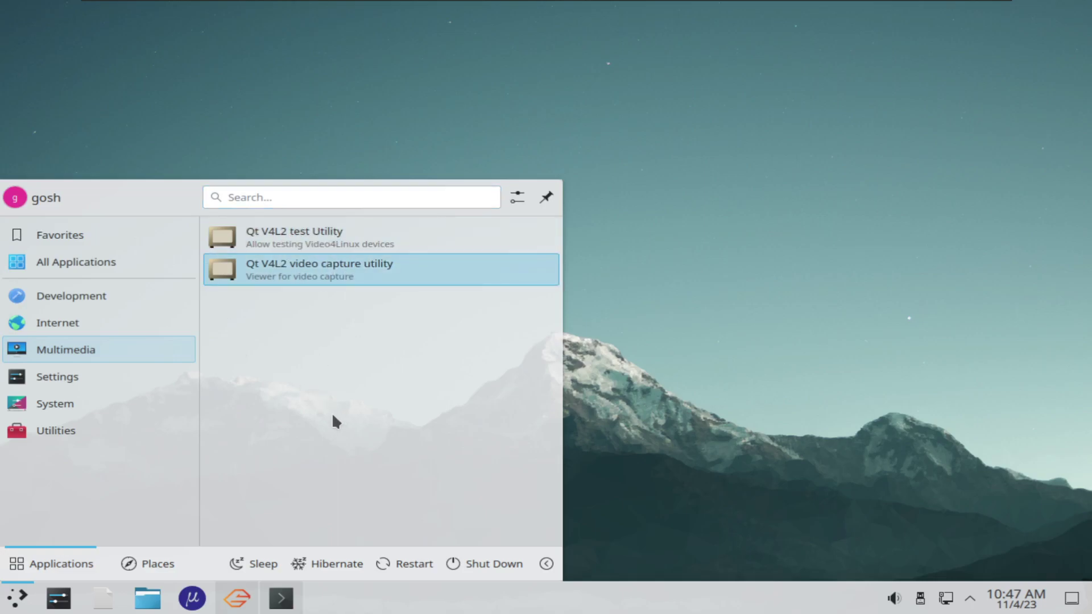
mouse_move(47, 385)
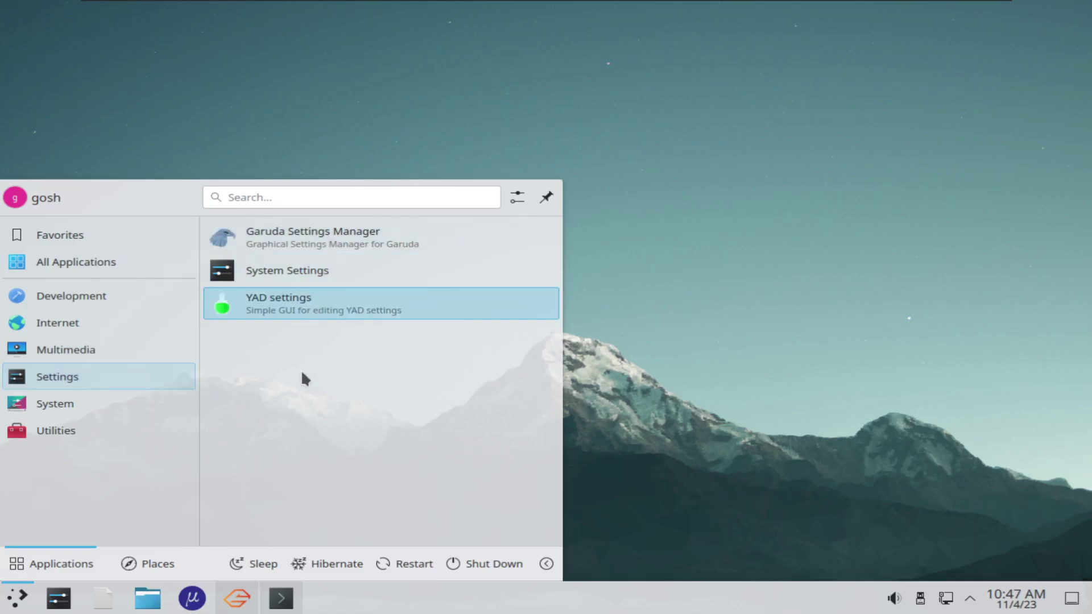
mouse_move(84, 405)
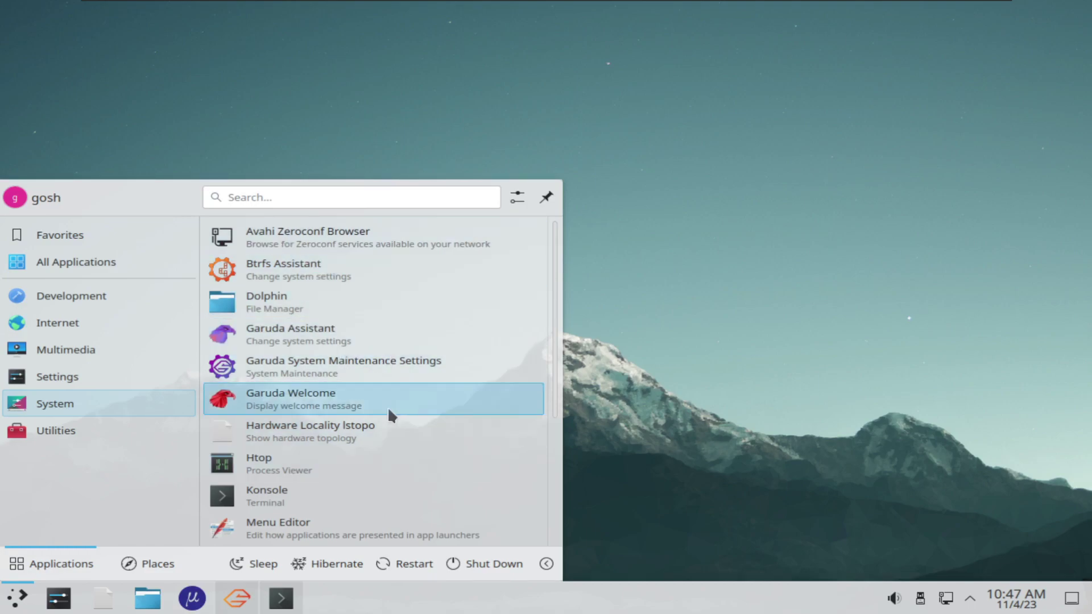
scroll(383, 489, "down", 3)
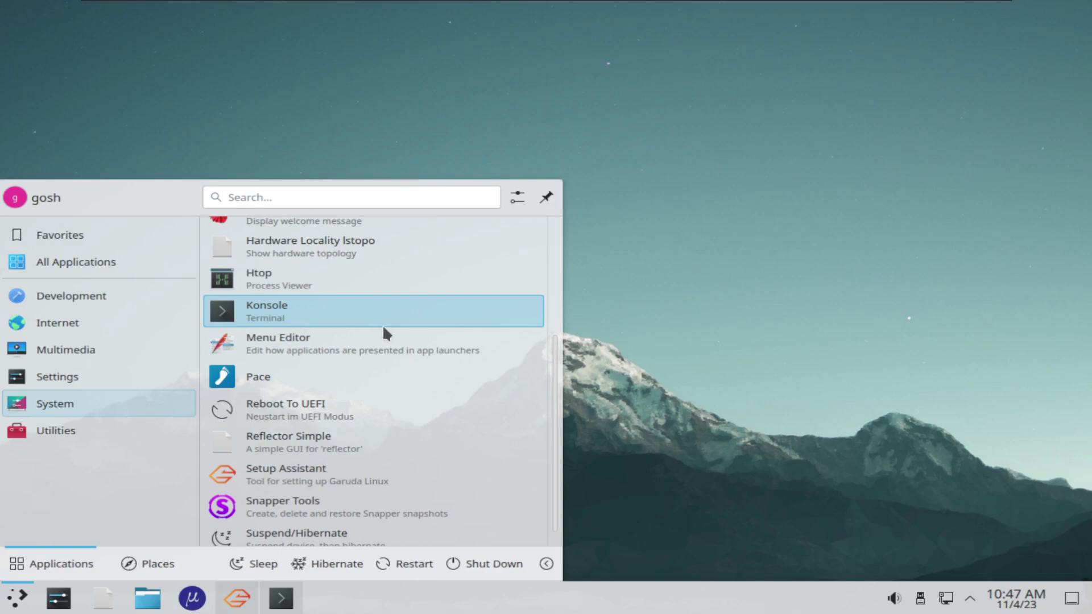
scroll(382, 324, "down", 1)
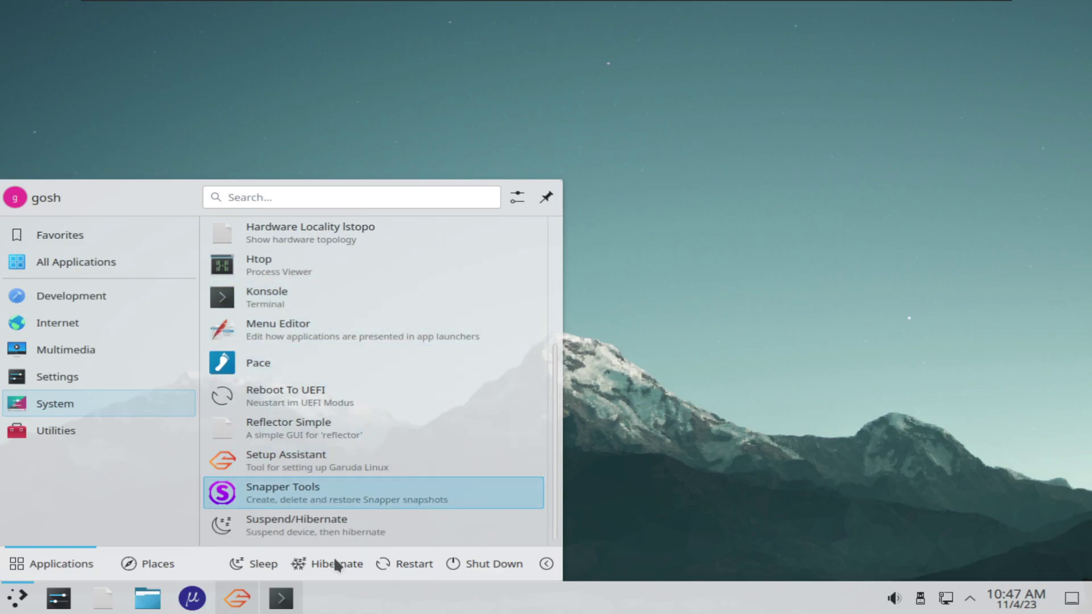
mouse_move(45, 439)
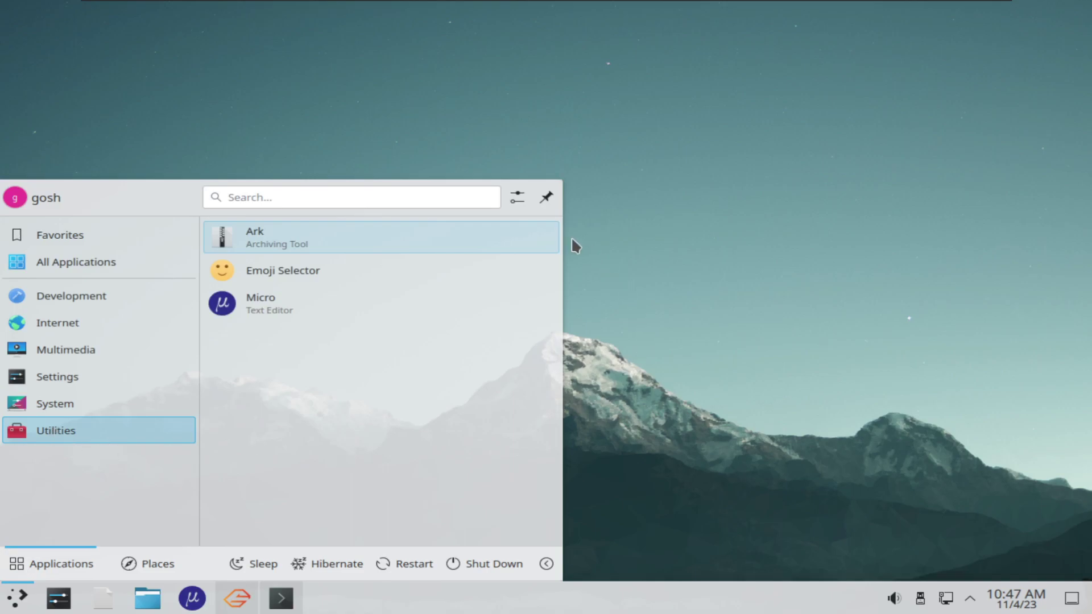
left_click(767, 419)
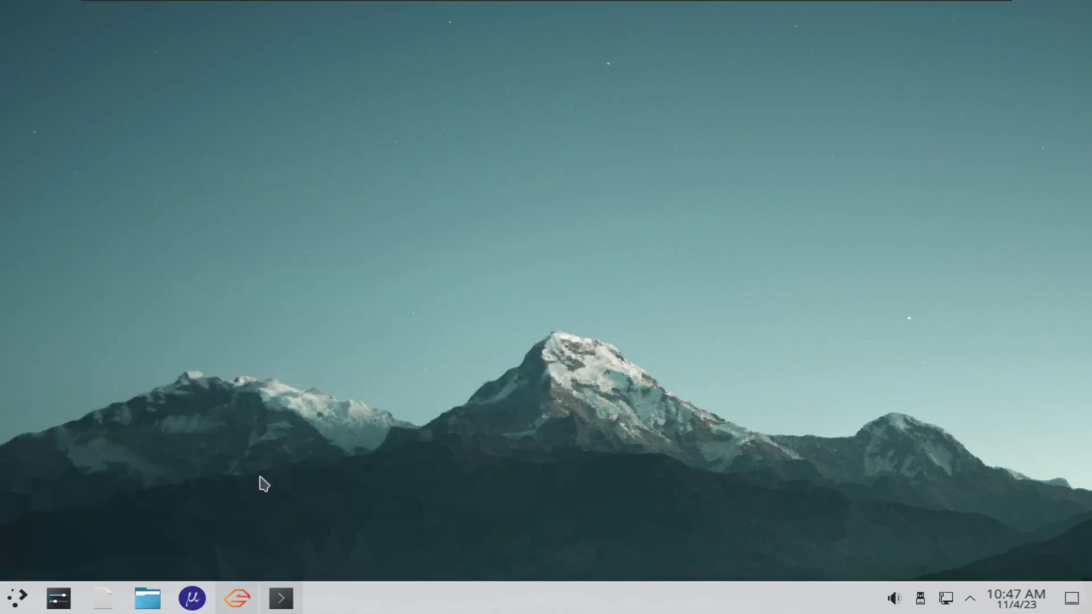
Open a new Konsole tab beside the update, try neofetch, clear the screen and run htop
left_click(5, 606)
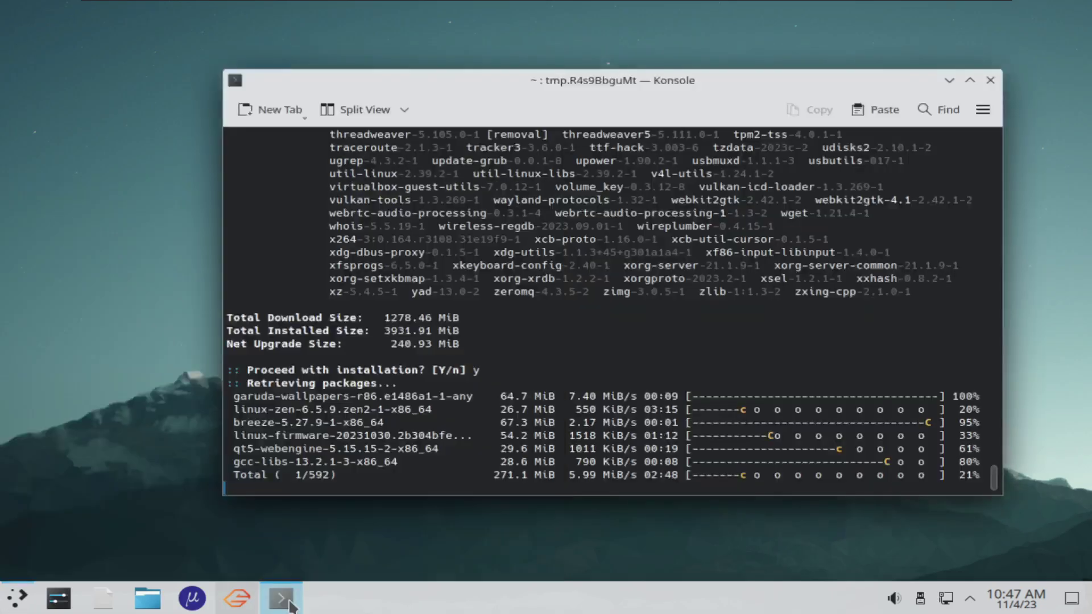
left_click(290, 605)
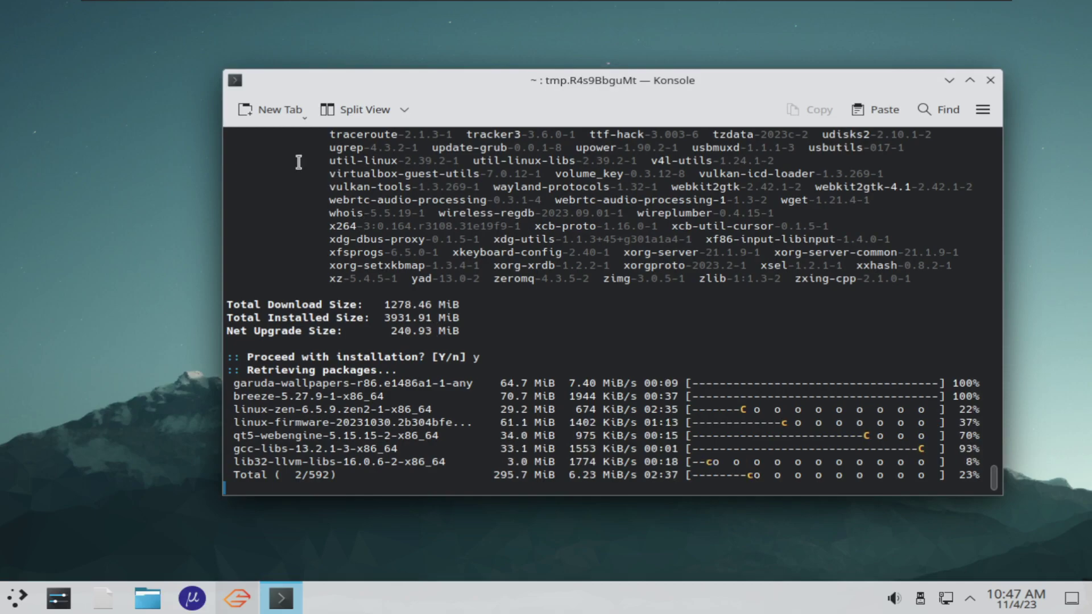
left_click(261, 111)
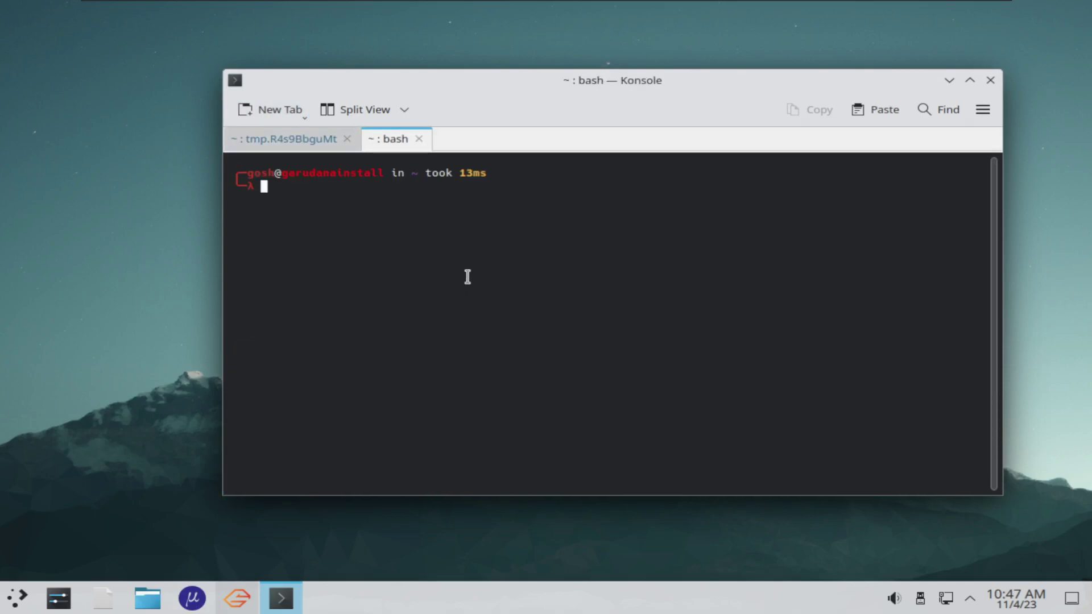
type("neofetch")
key("Return")
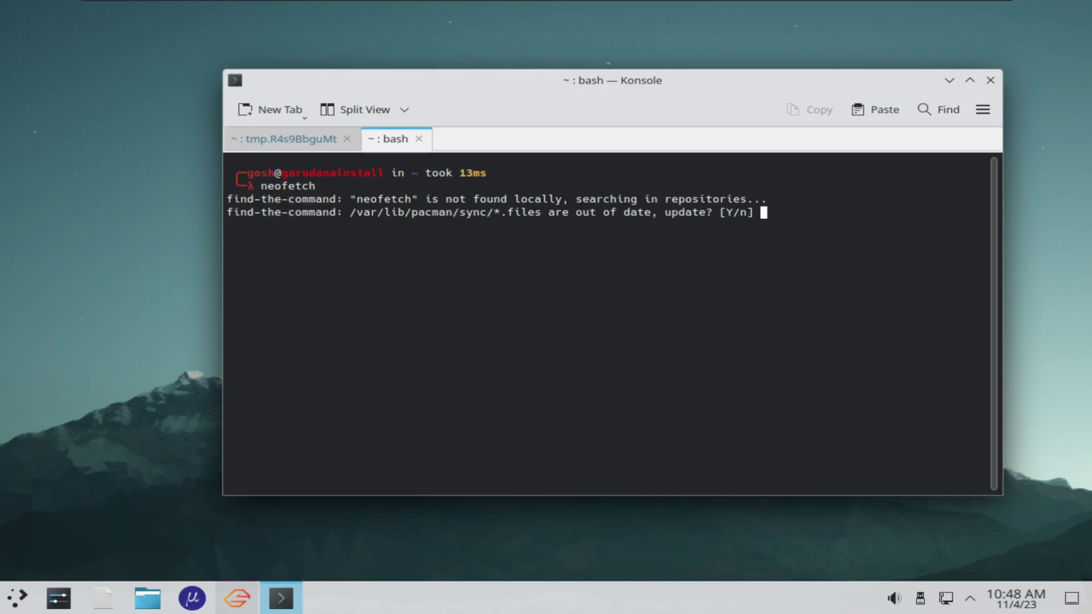
key("ctrl+c")
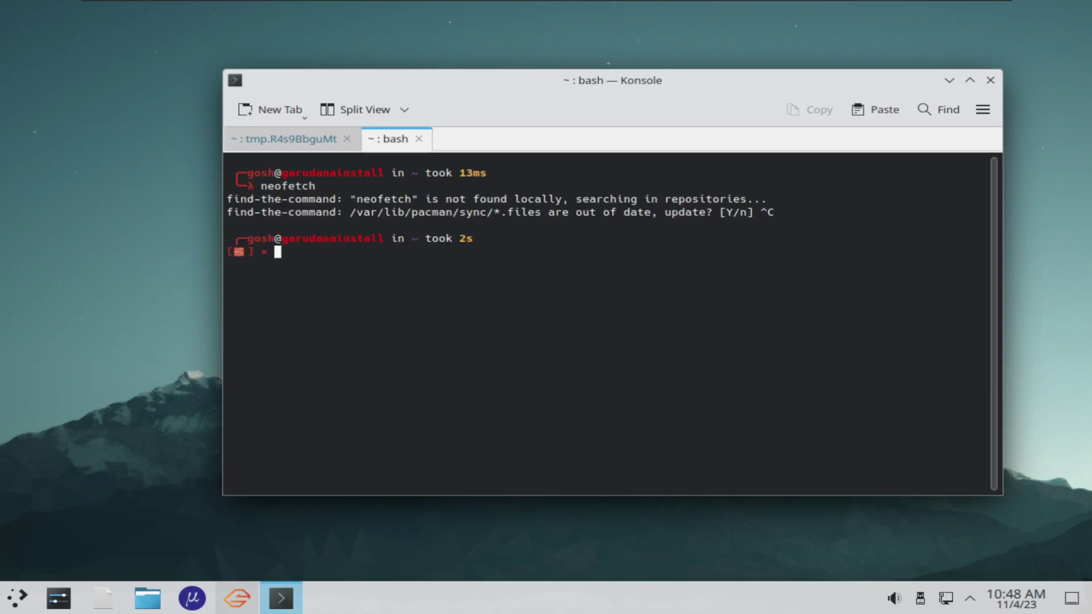
type("clear")
key("Return")
type("hto")
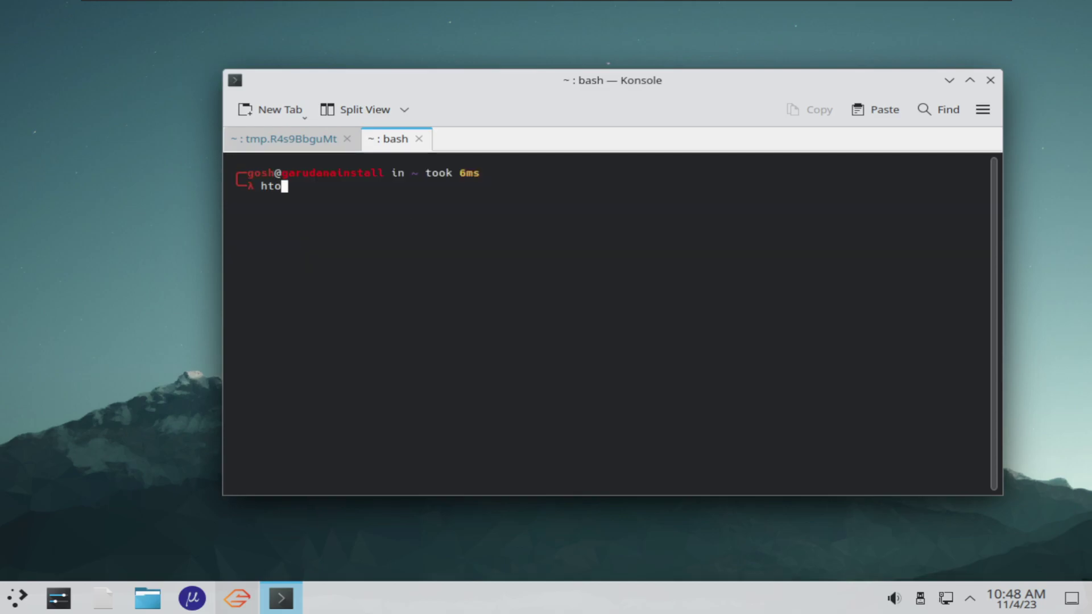
type("p")
key("Return")
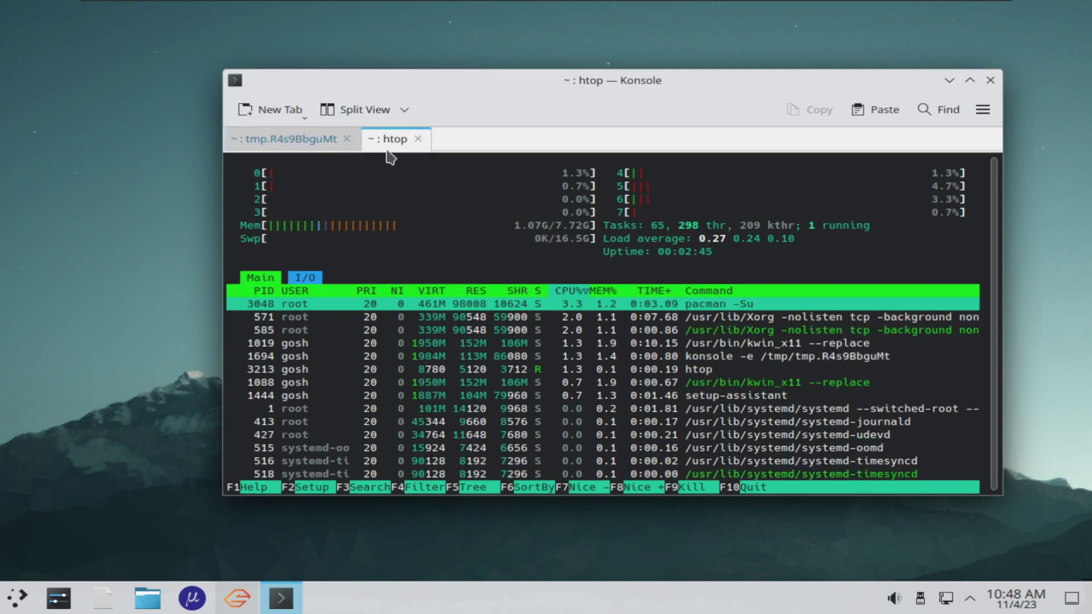
Close the htop tab, confirming Close Program, and minimize the Konsole window
left_click(288, 143)
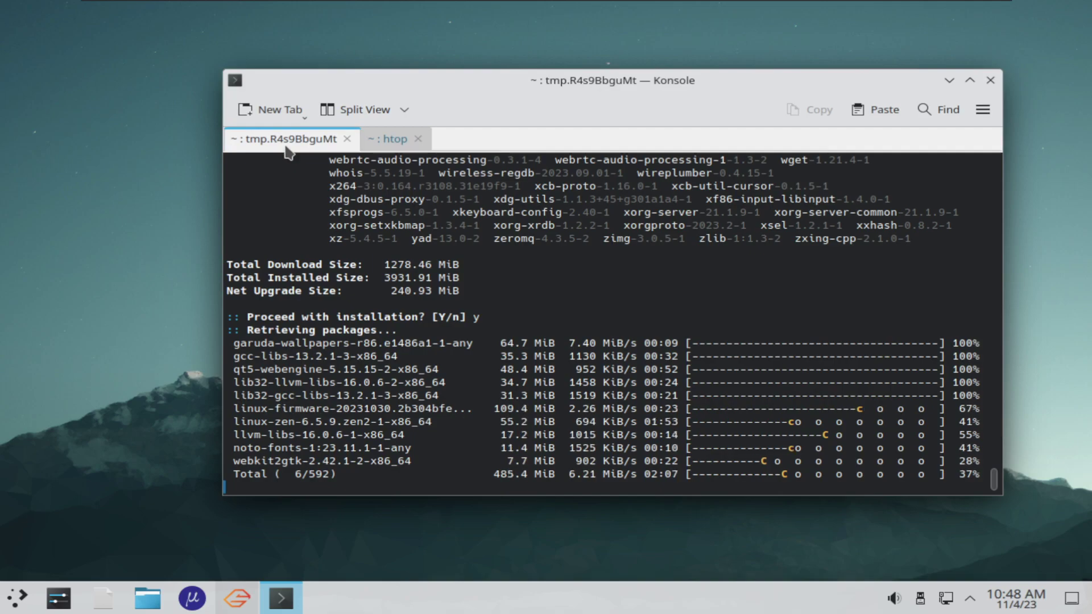
left_click(416, 140)
left_click(726, 302)
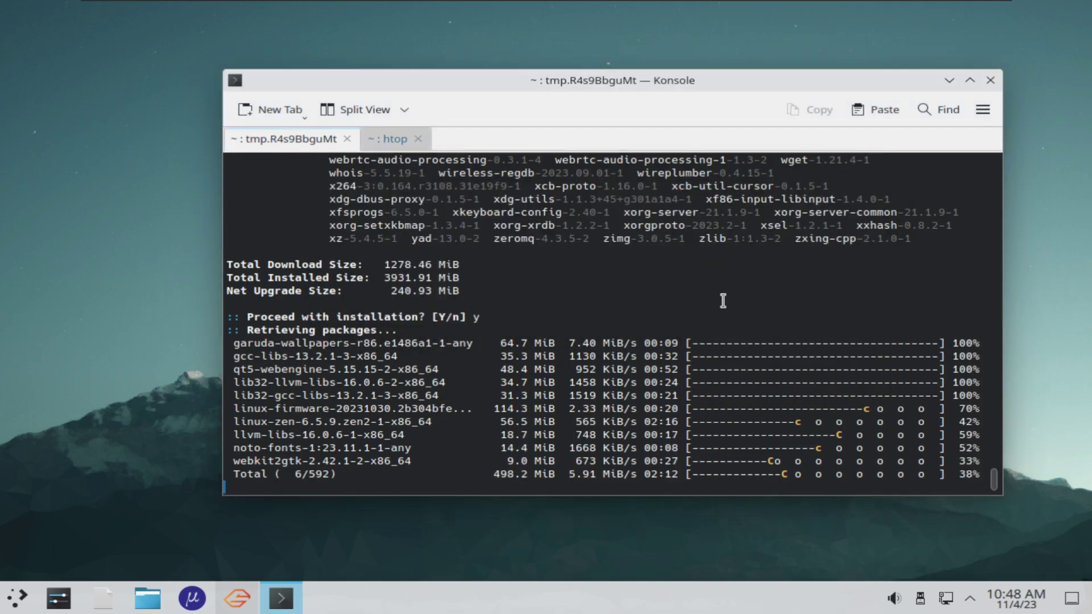
left_click_drag(437, 76, 402, 72)
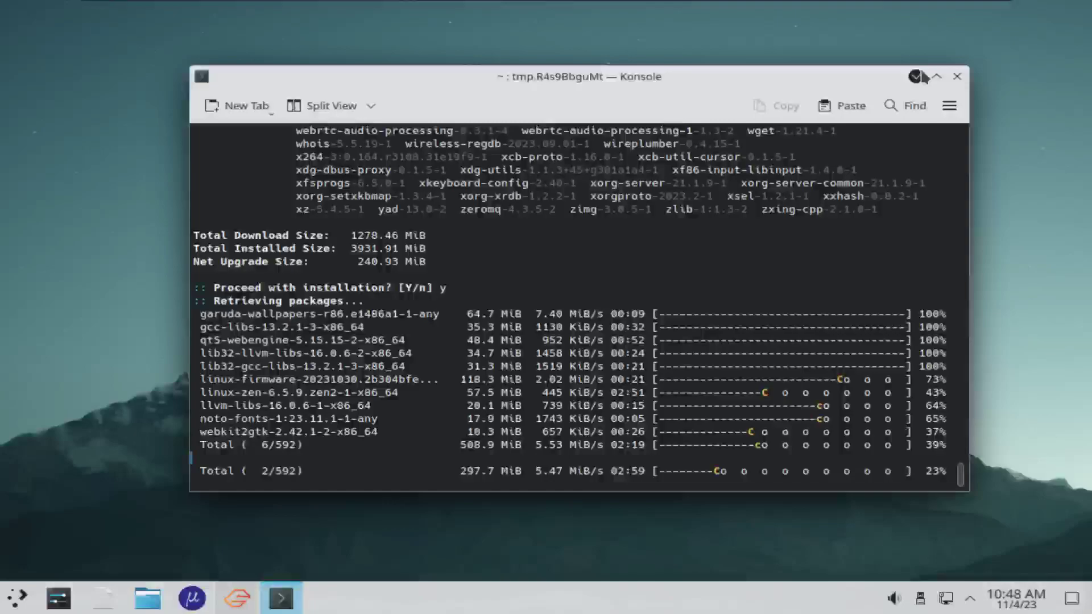
key("super+Page_Down")
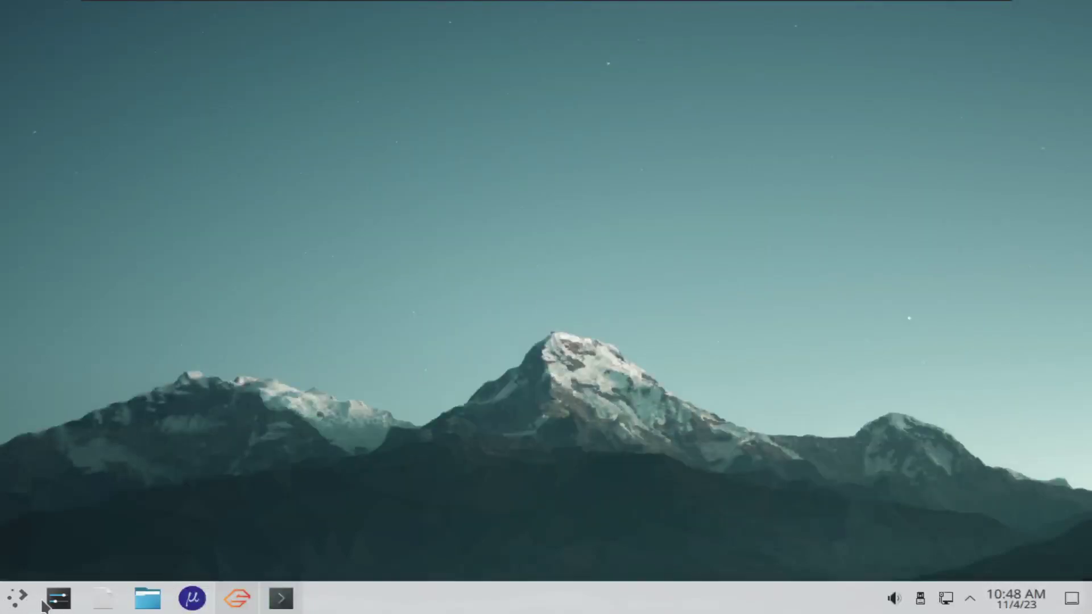
left_click(59, 598)
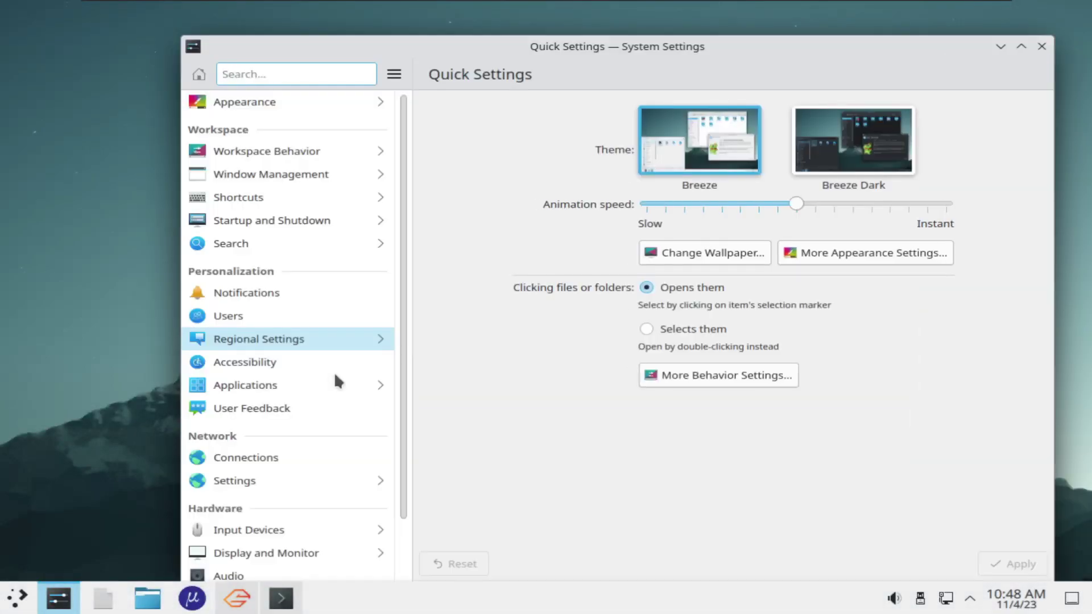
scroll(338, 381, "down", 1)
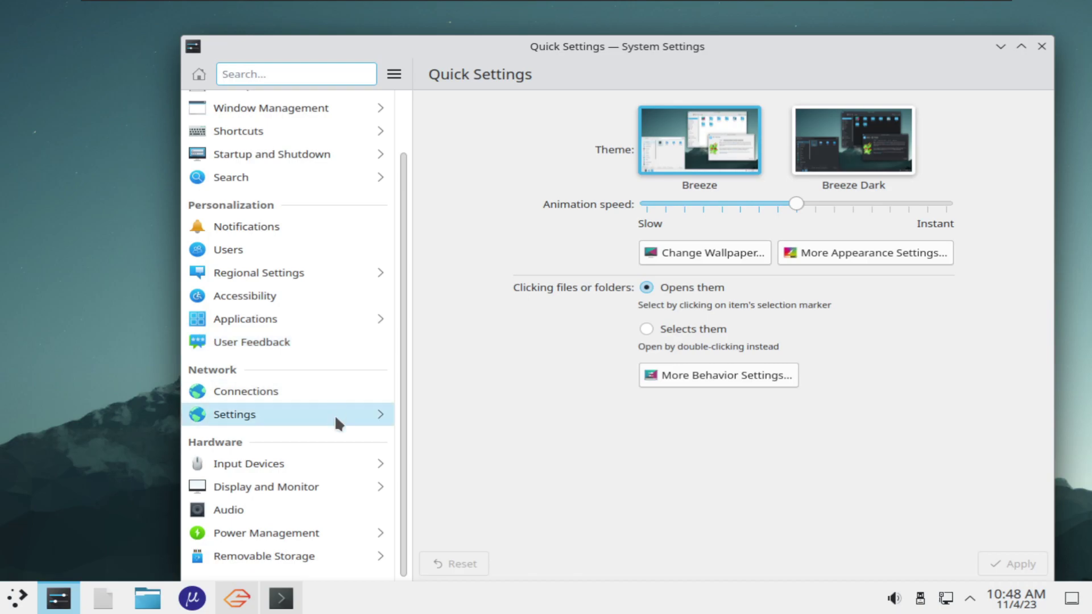
scroll(317, 538, "up", 1)
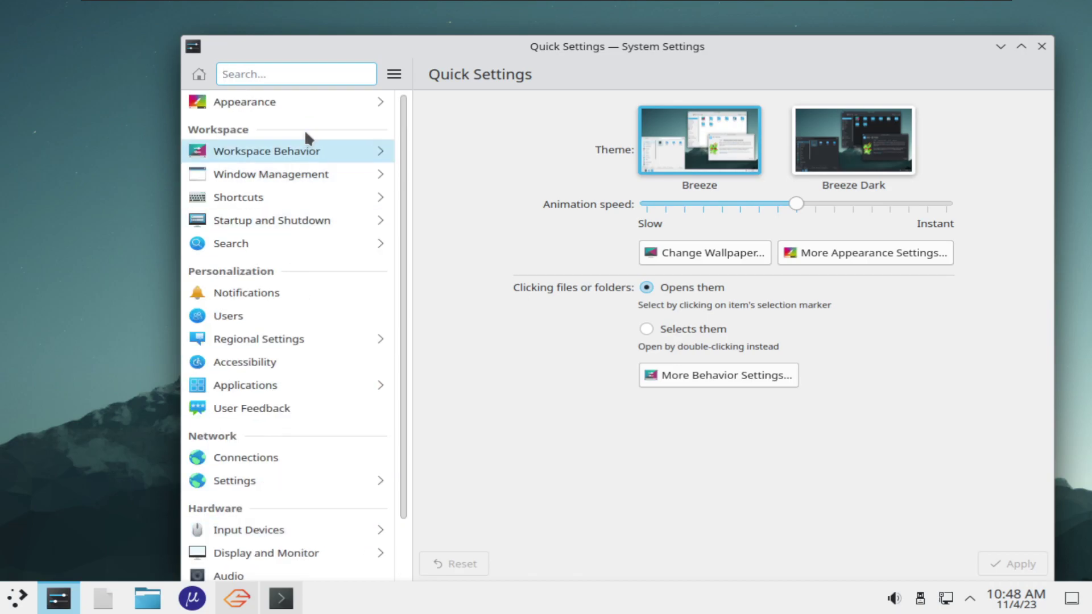
left_click(287, 106)
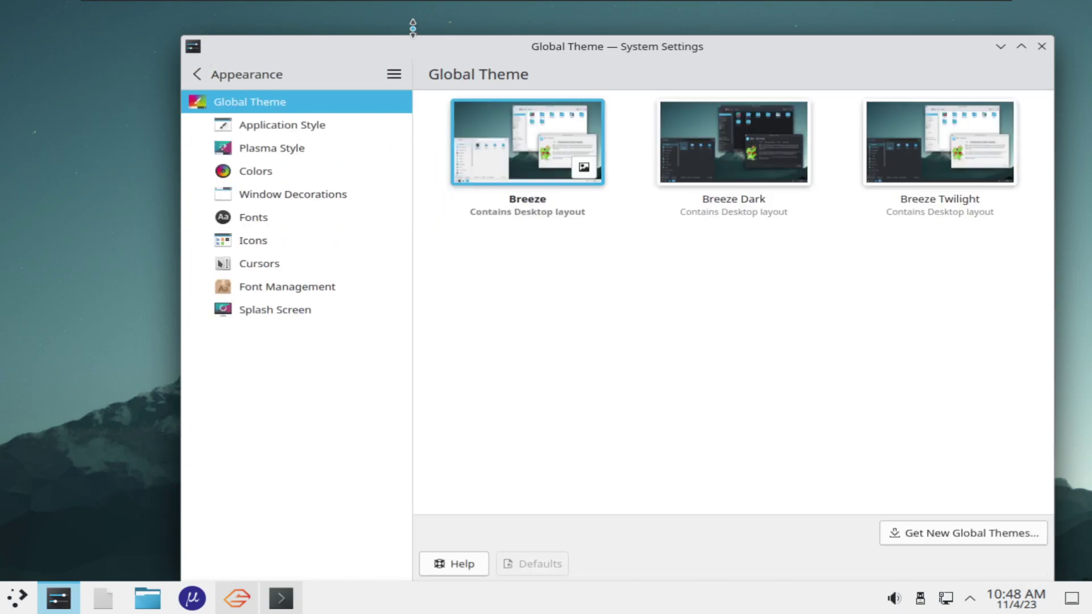
left_click_drag(413, 28, 297, 9)
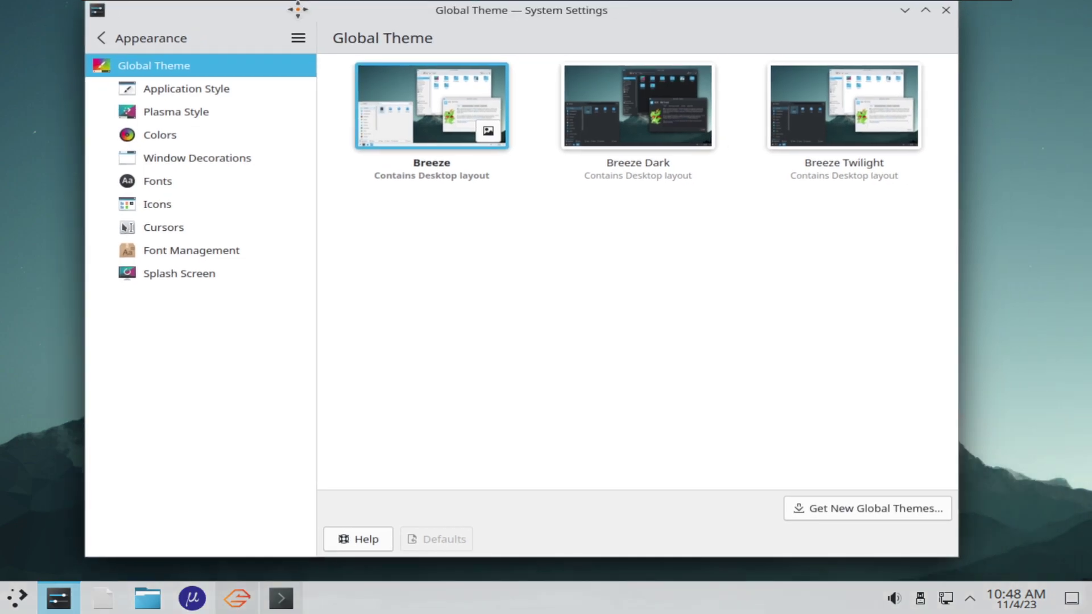
left_click(161, 38)
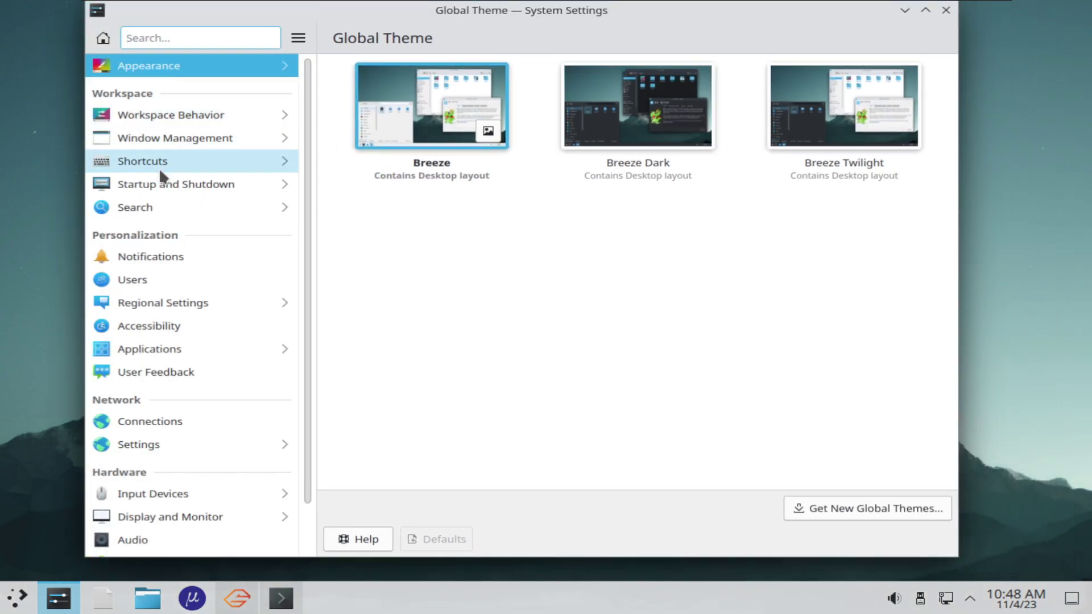
scroll(193, 300, "down", 1)
scroll(216, 364, "up", 1)
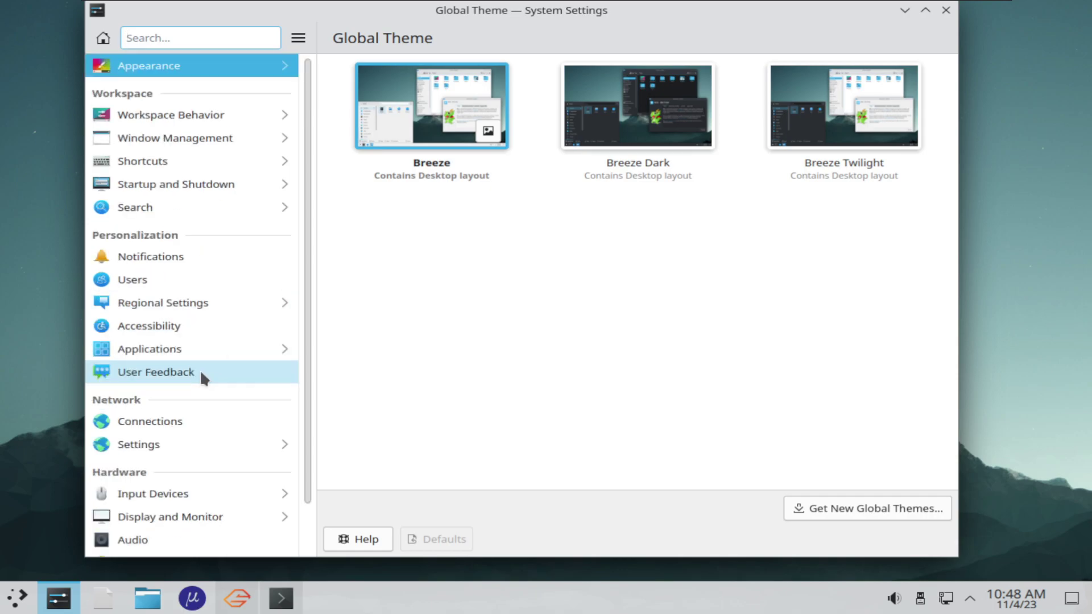
left_click(103, 38)
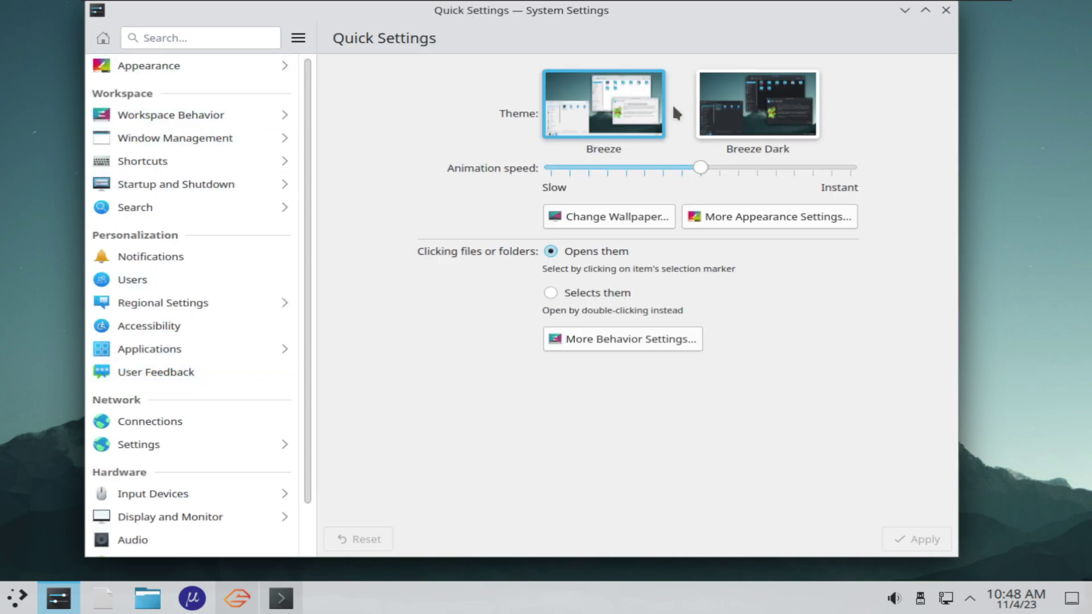
left_click(946, 11)
Choose Garuda Eagle in Configure Desktop and Wallpaper and confirm with OK
right_click(547, 309)
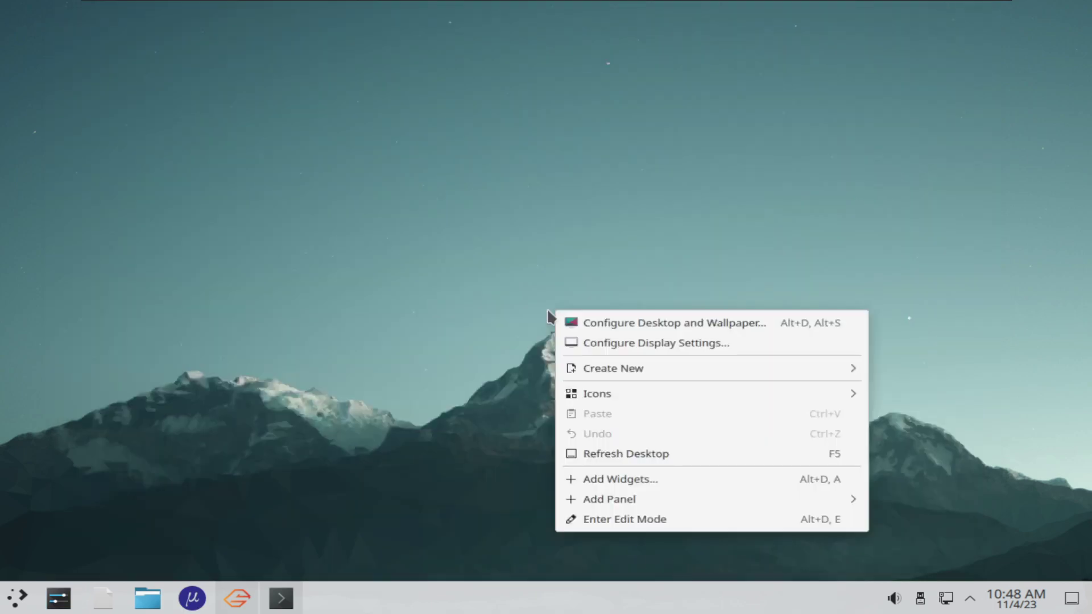
left_click(619, 328)
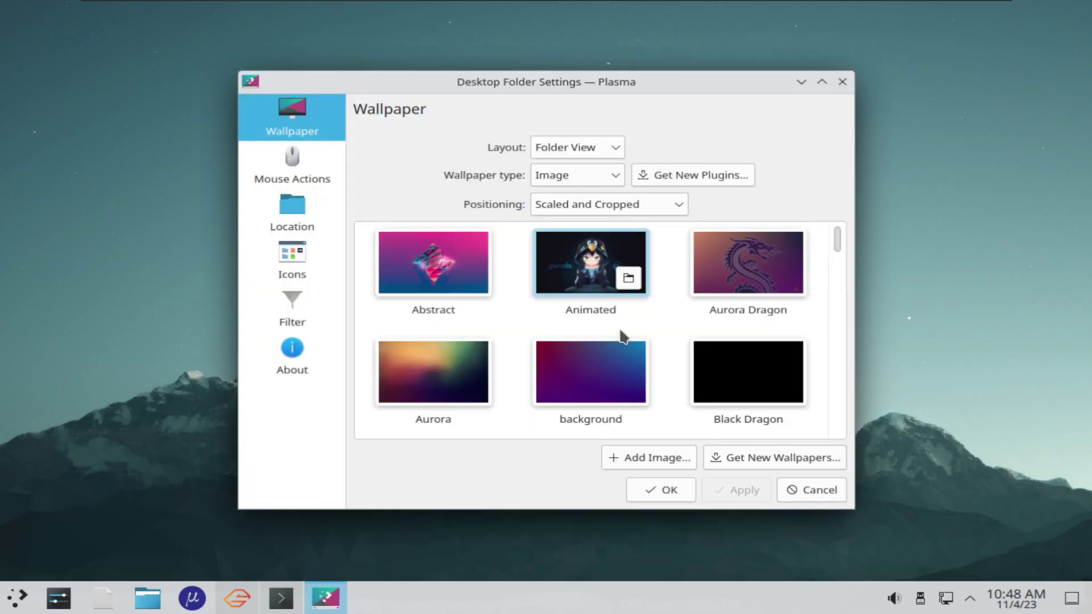
scroll(659, 373, "down", 5)
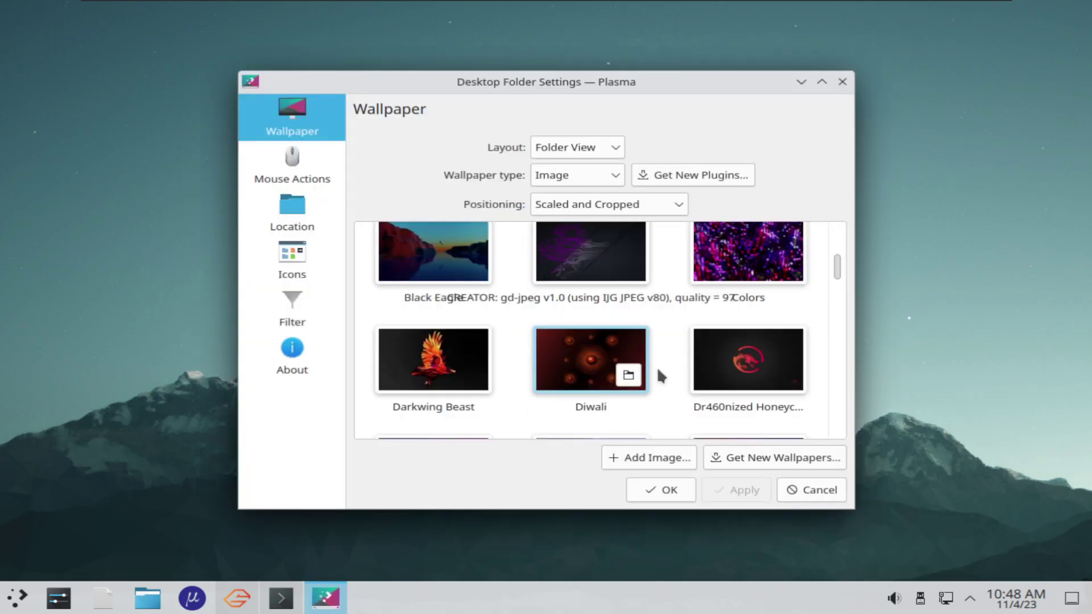
left_click(441, 259)
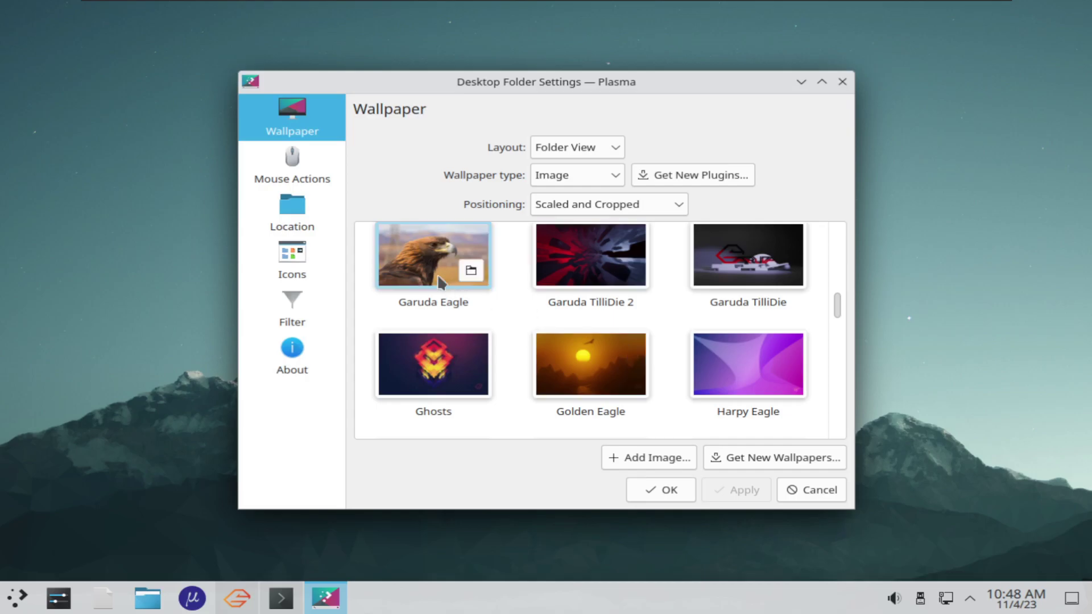
left_click(693, 493)
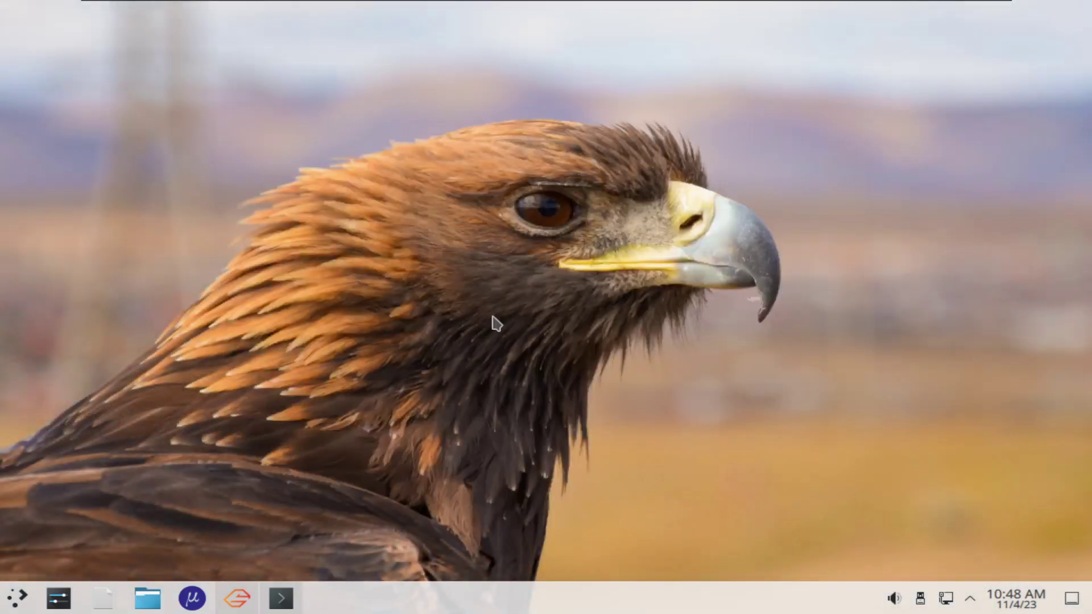
Select and apply Breeze Dark in System Settings' Quick Settings, then close System Settings
left_click(59, 598)
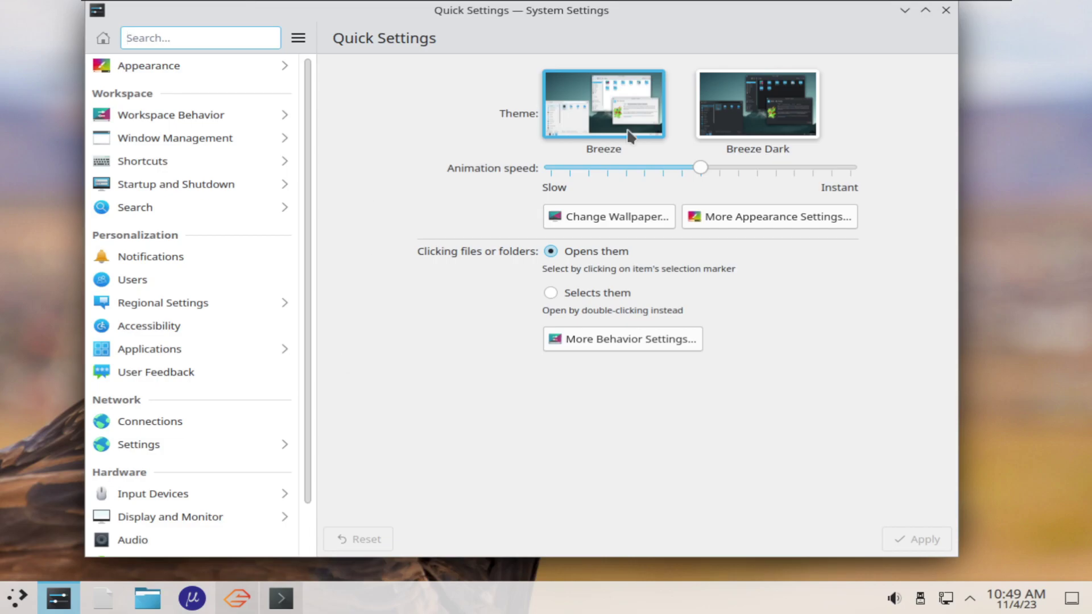
left_click(758, 104)
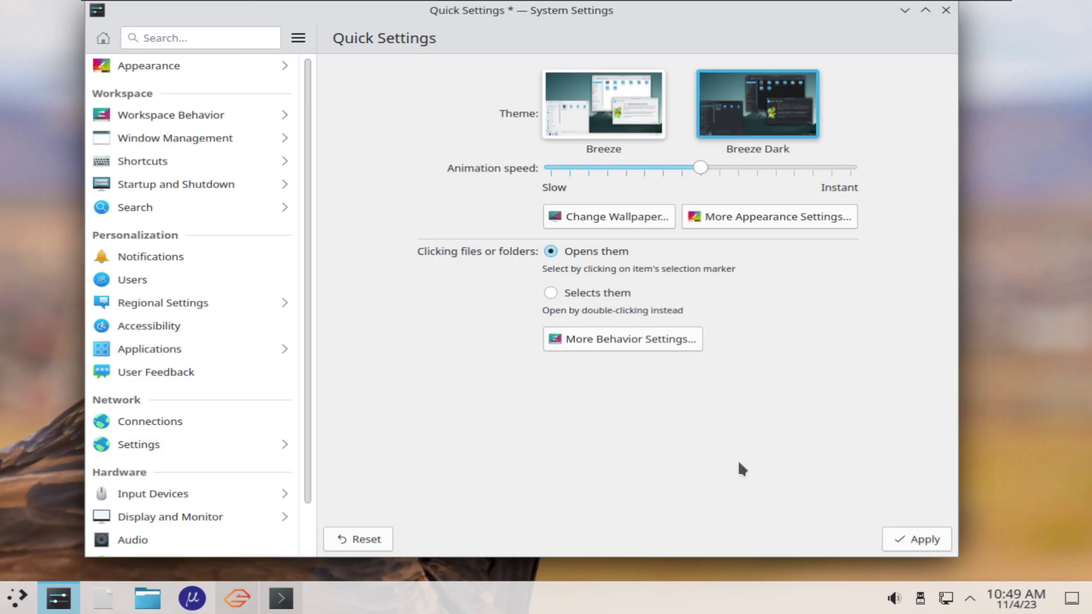
left_click(910, 537)
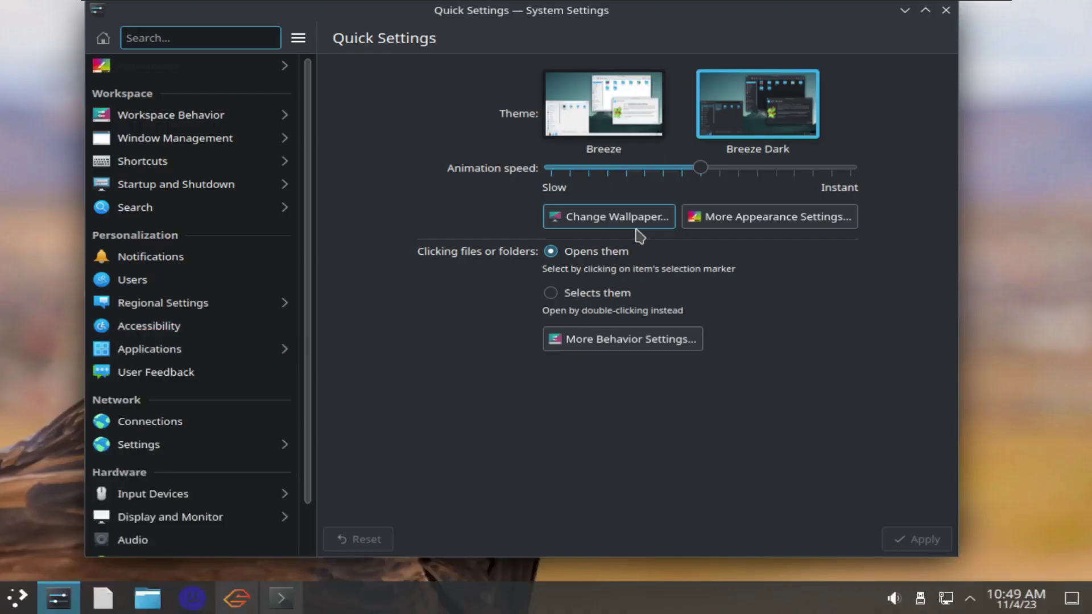
left_click_drag(834, 16, 944, 66)
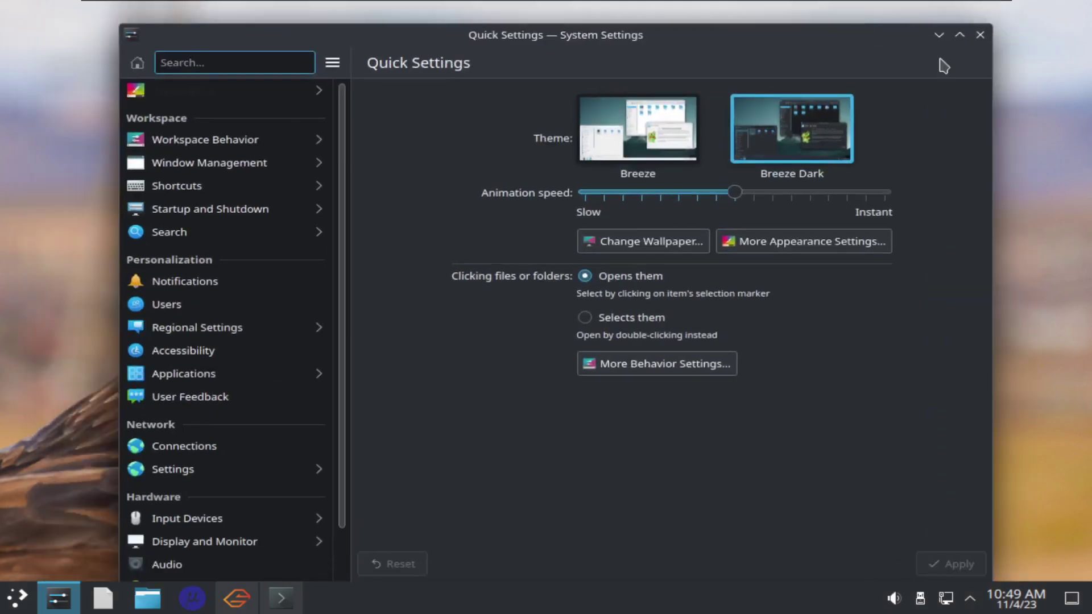
left_click(976, 33)
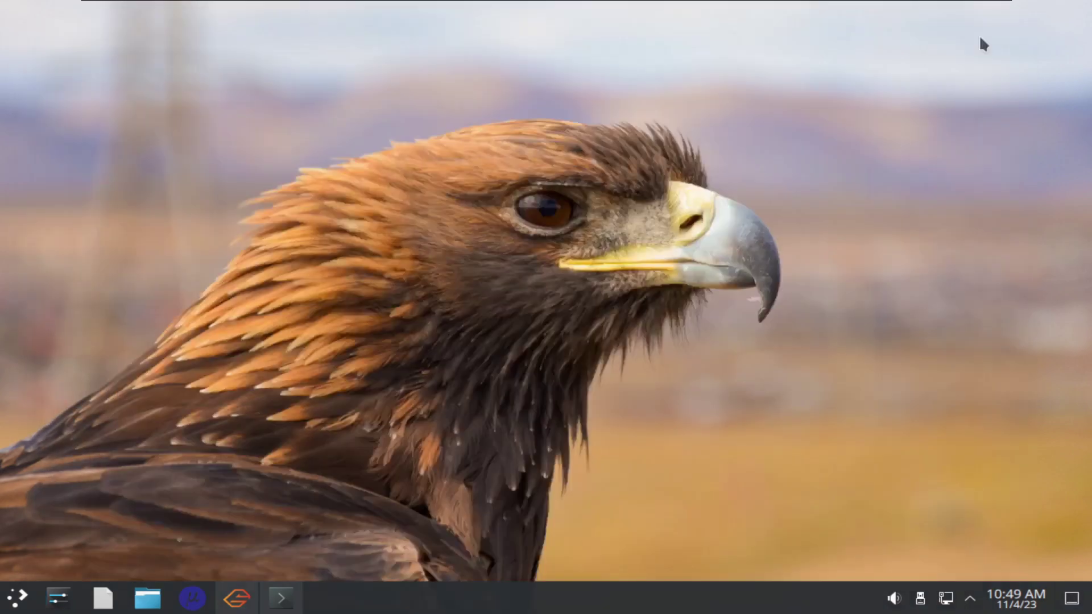
right_click(514, 337)
left_click(338, 351)
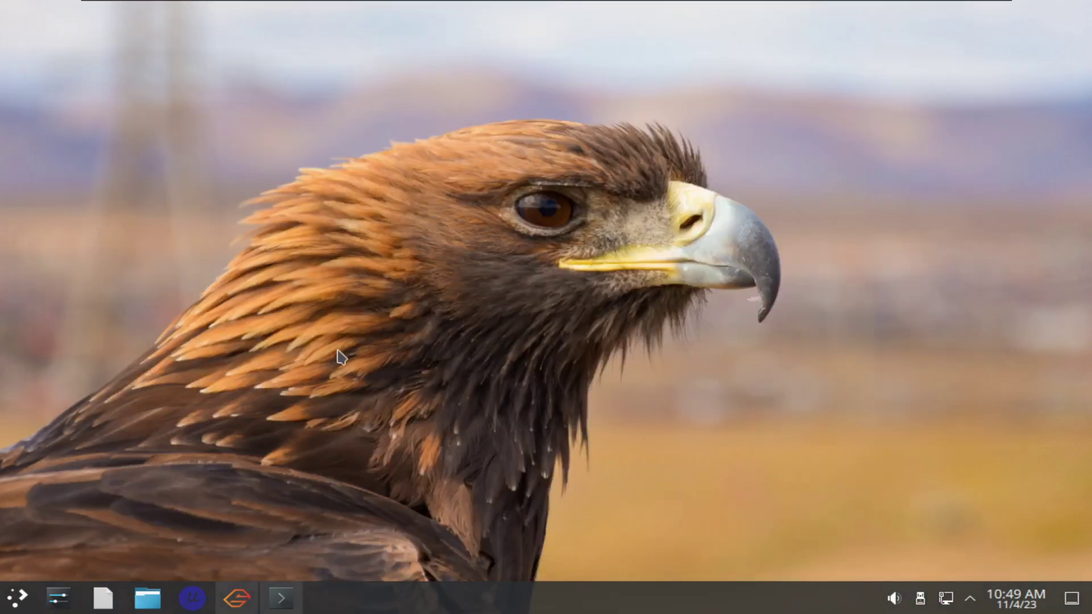
Restore Konsole from the taskbar to watch pacman's download progress, then minimize it again
left_click(281, 598)
left_click(282, 600)
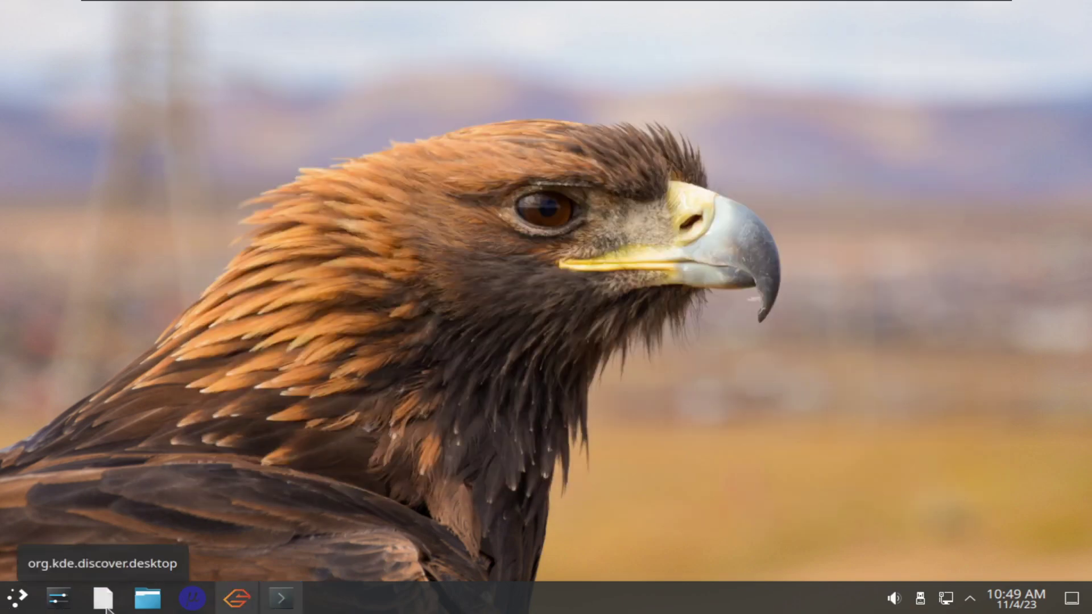
left_click(286, 605)
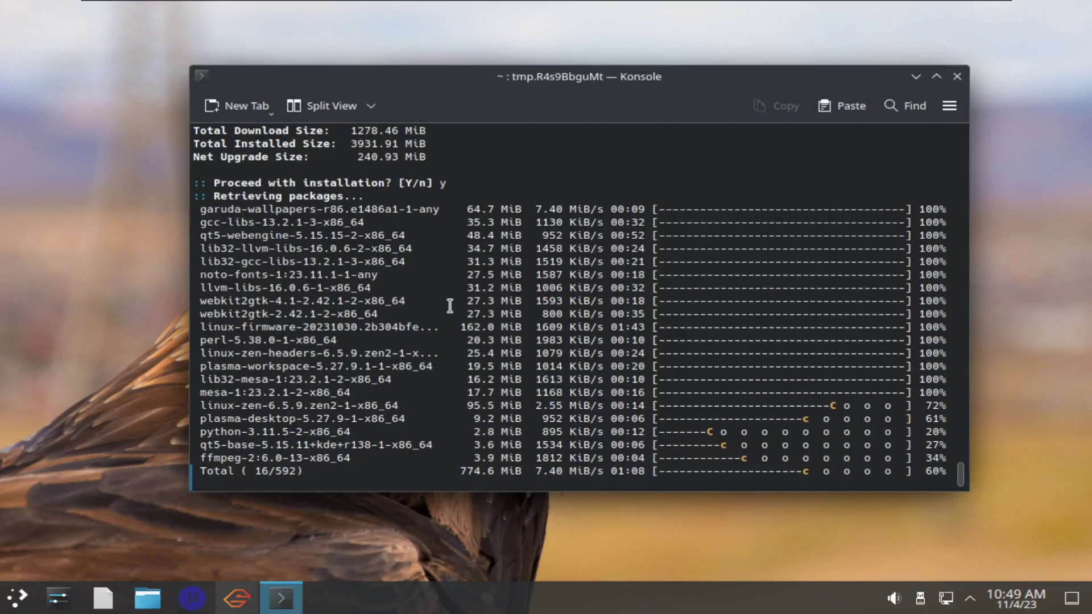
left_click(239, 602)
left_click(279, 605)
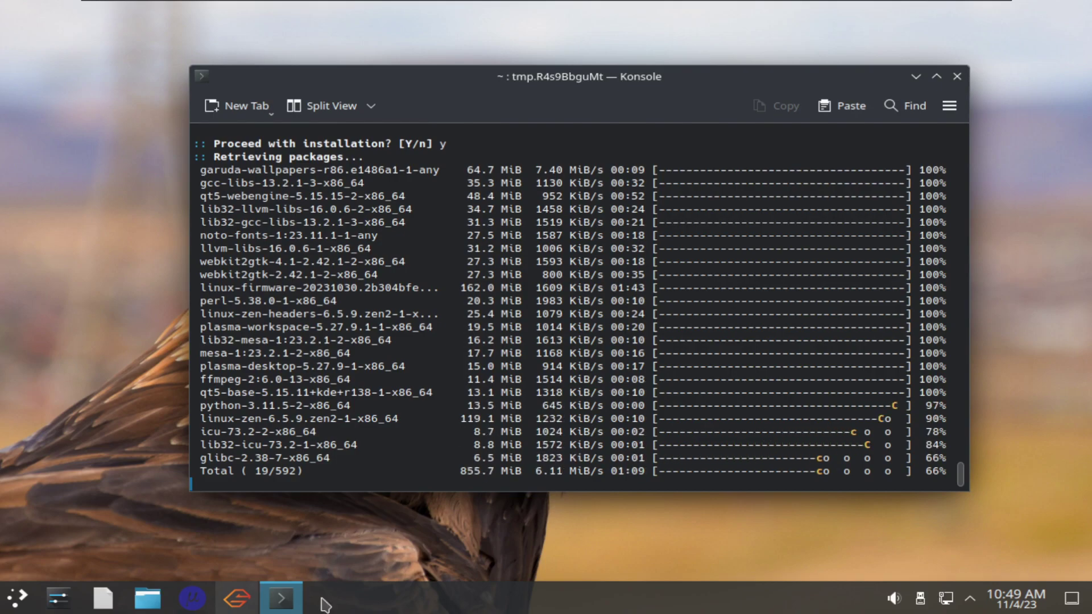
left_click(281, 598)
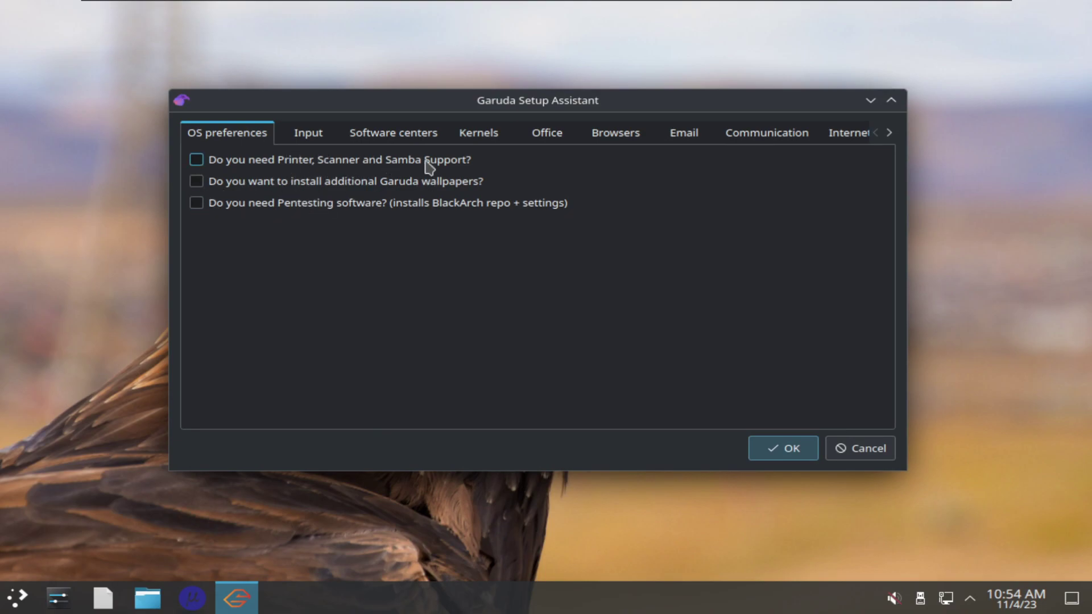
Tick Printer, Scanner and Samba Support and the Octopi software center, then go to Kernels
left_click(265, 162)
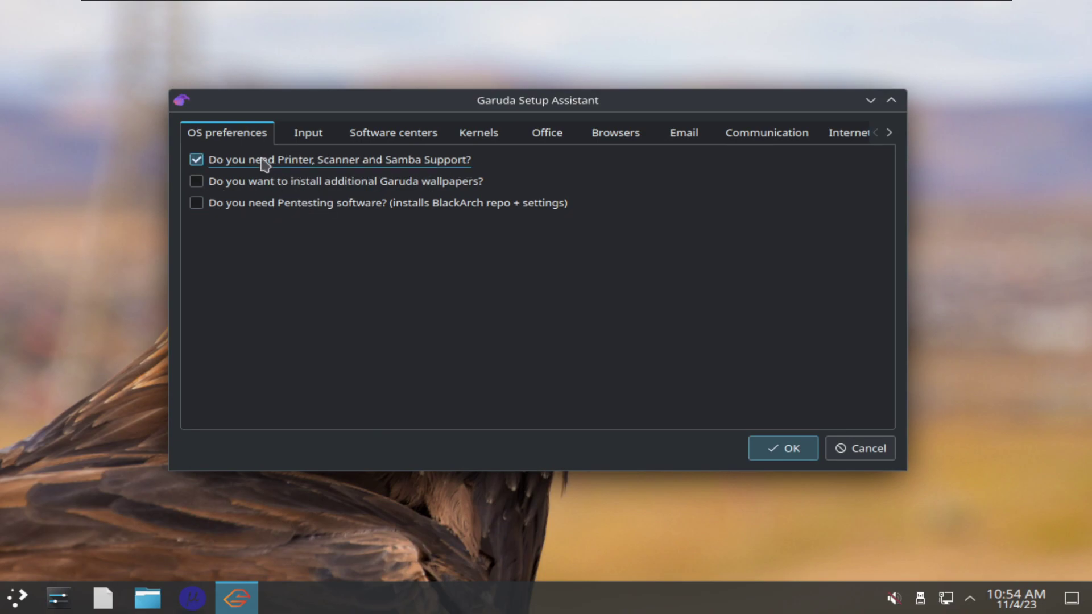
left_click(265, 163)
left_click(308, 135)
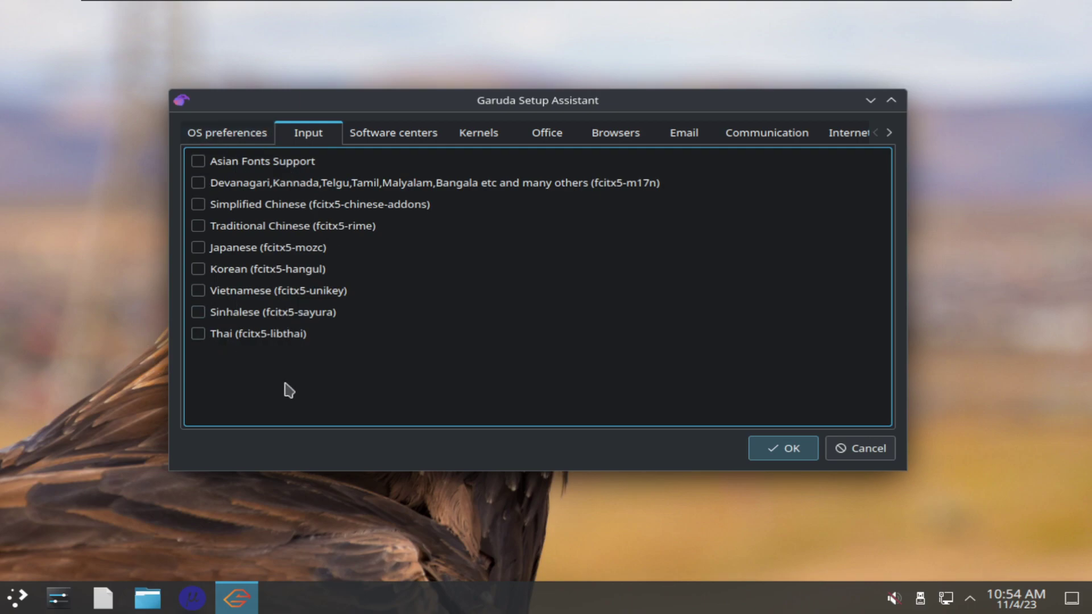
left_click(381, 139)
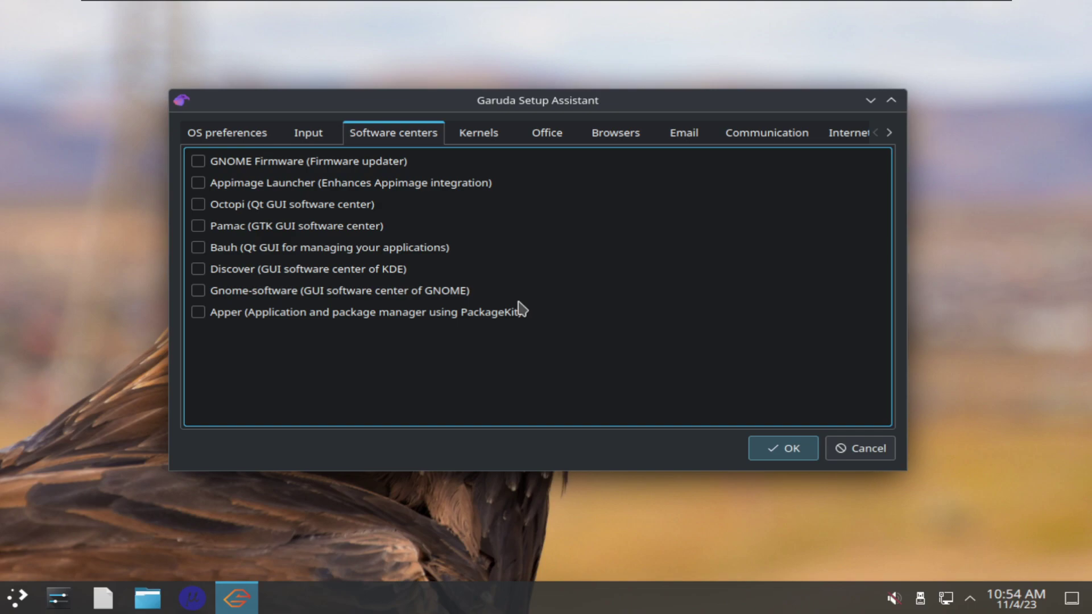
left_click(254, 211)
left_click(478, 133)
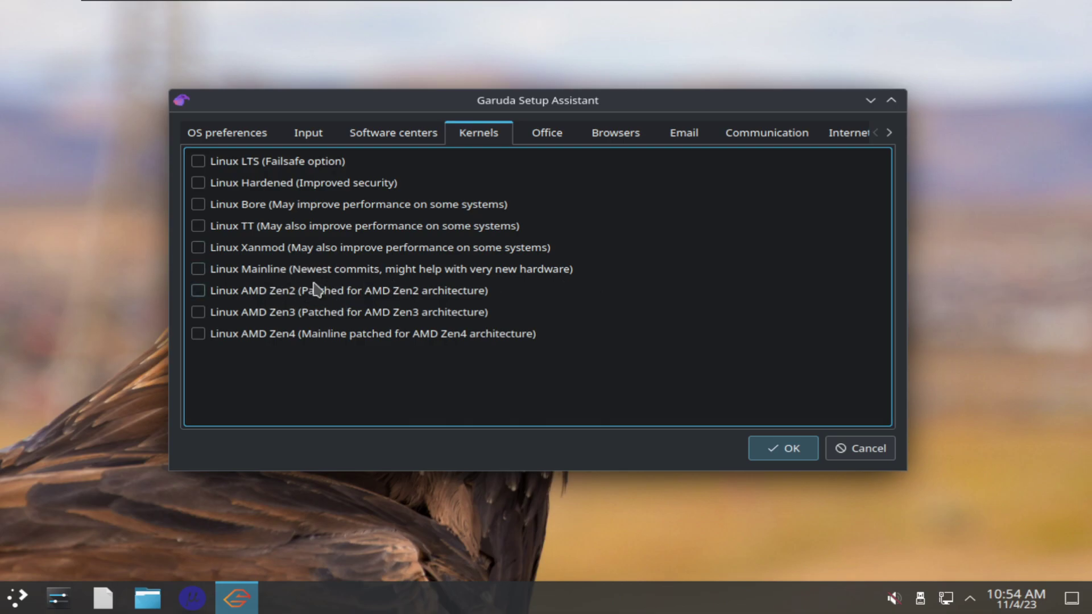
Look through the office suite and browser choices and tick Firefox (The original)
left_click(547, 134)
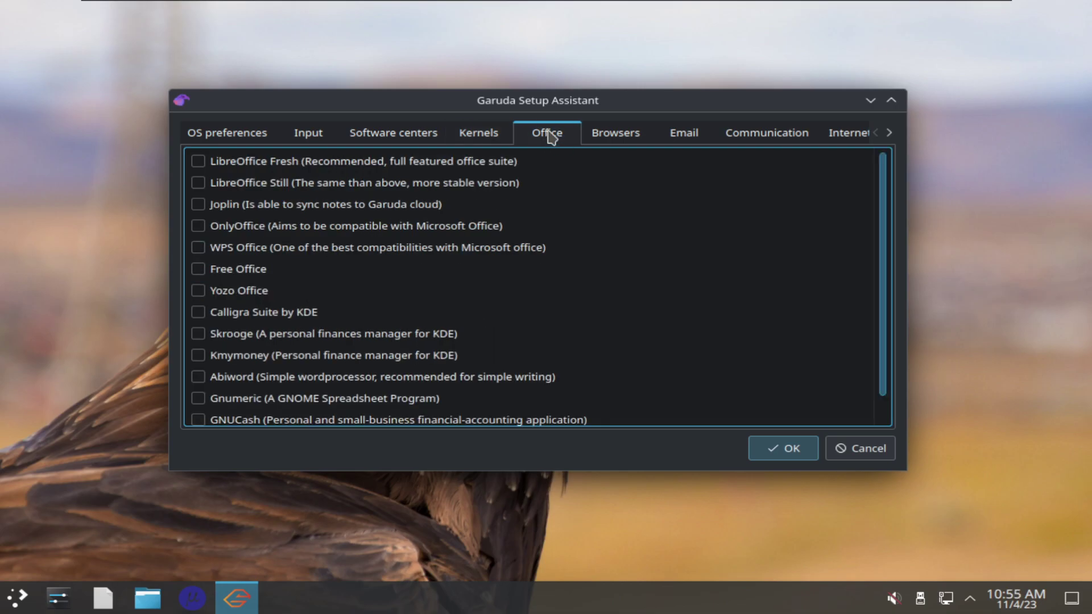
scroll(626, 304, "down", 2)
scroll(626, 302, "up", 2)
left_click(613, 140)
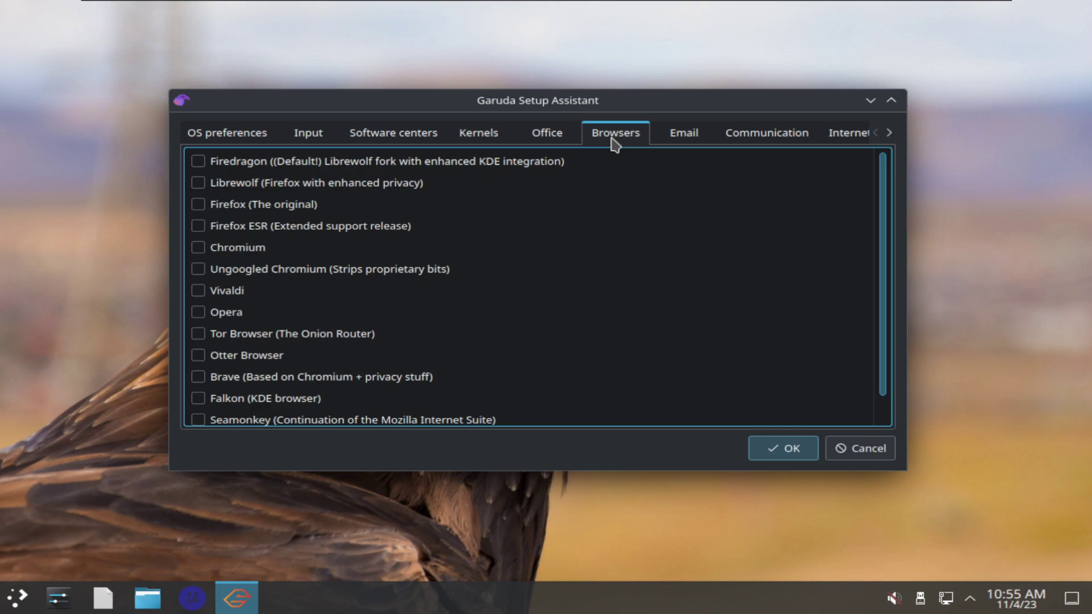
scroll(459, 294, "down", 1)
scroll(462, 295, "up", 1)
left_click(227, 207)
Browse the app categories to development tools and tick GNU Emacs
left_click(671, 137)
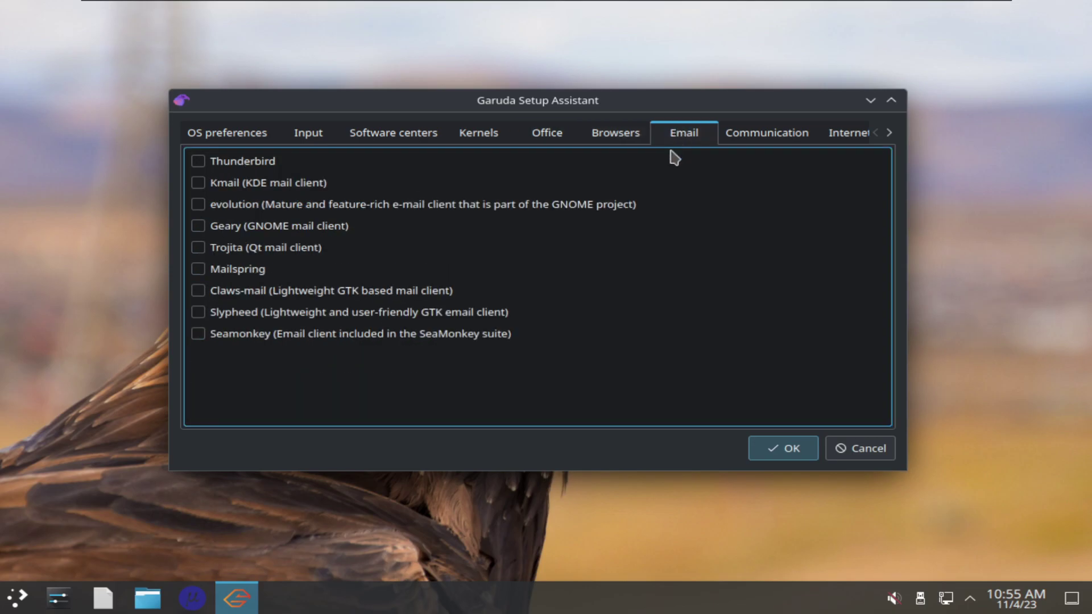
left_click(747, 142)
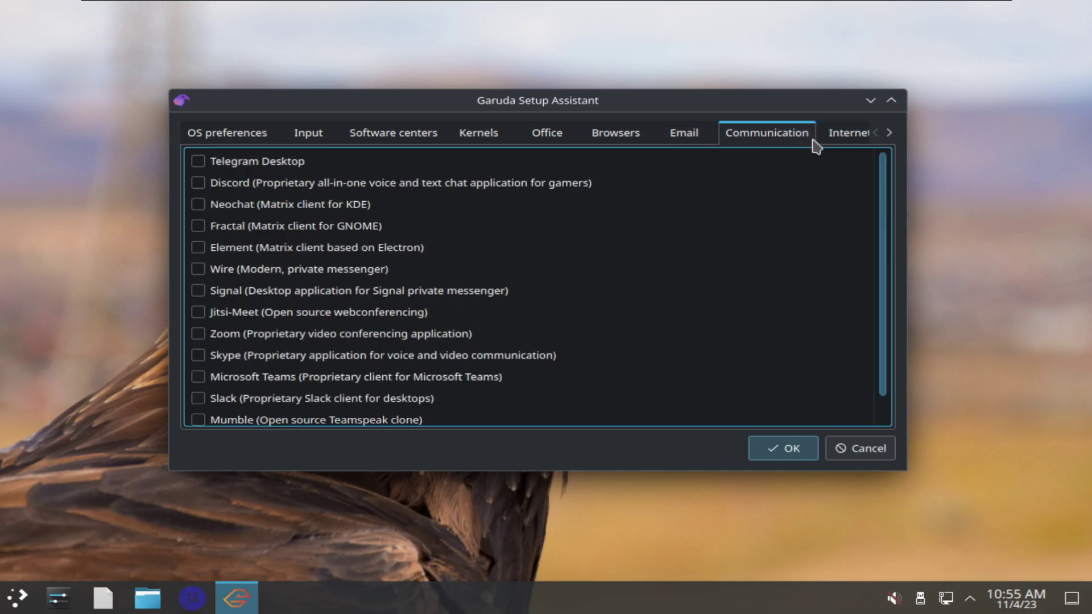
left_click(891, 136)
left_click(891, 137)
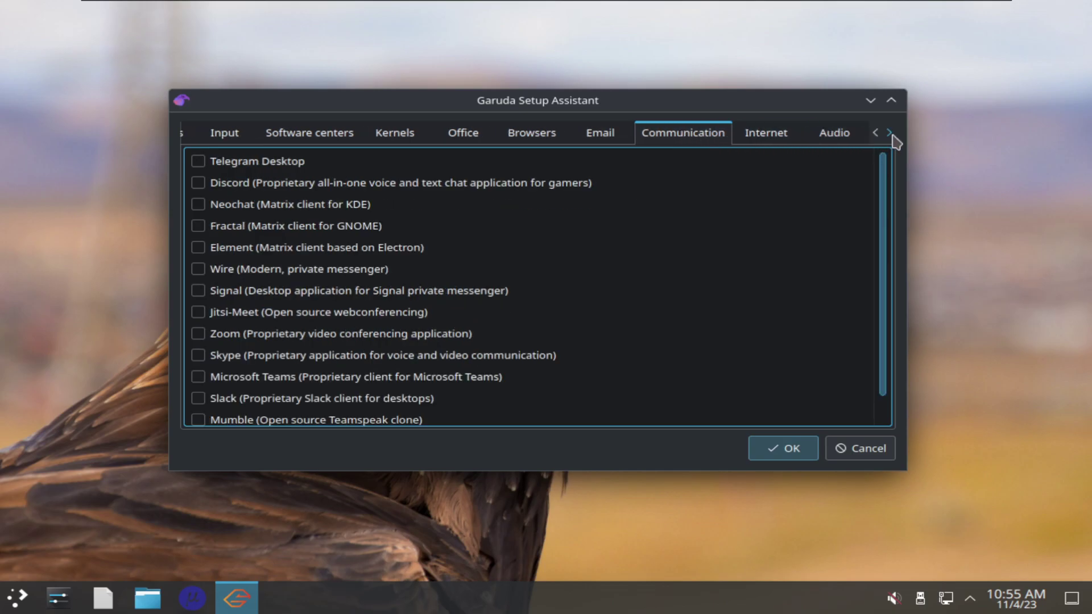
left_click(891, 137)
left_click(487, 137)
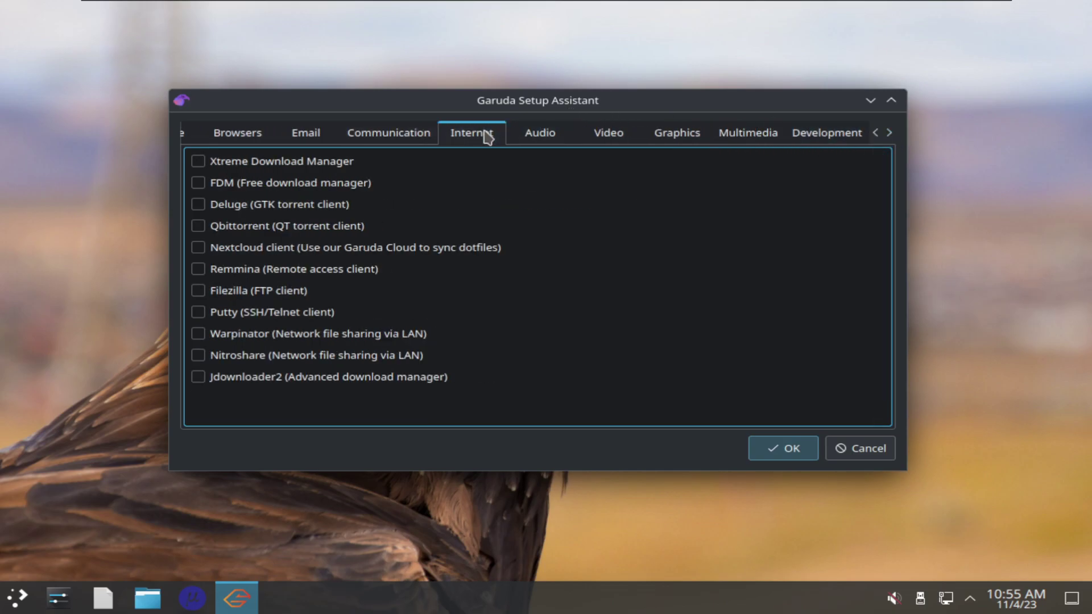
left_click(557, 136)
left_click(601, 141)
left_click(683, 140)
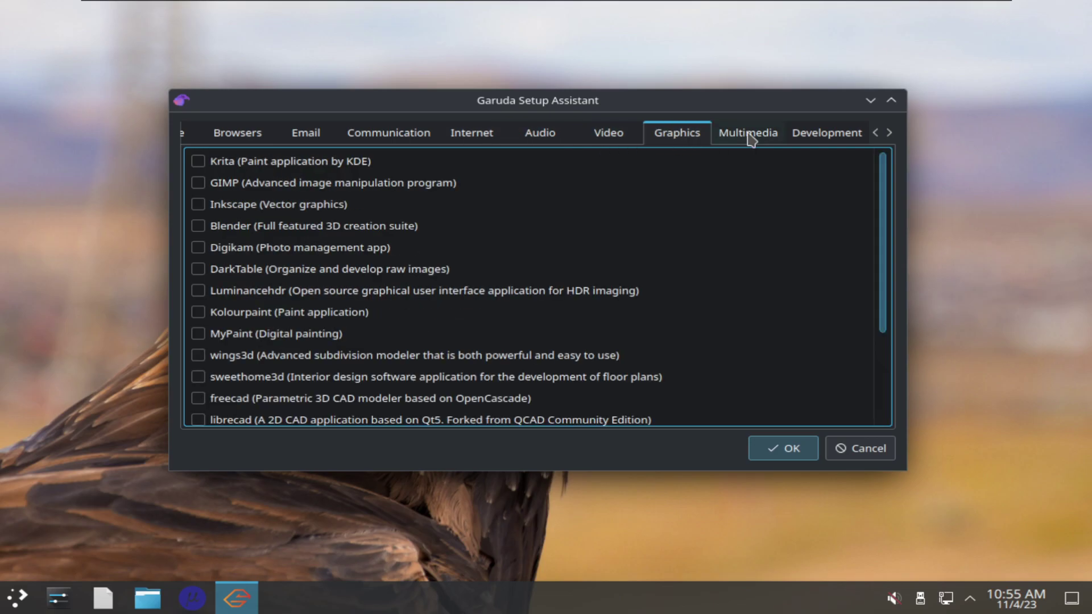
left_click(749, 139)
left_click(830, 140)
left_click(889, 134)
left_click(889, 134)
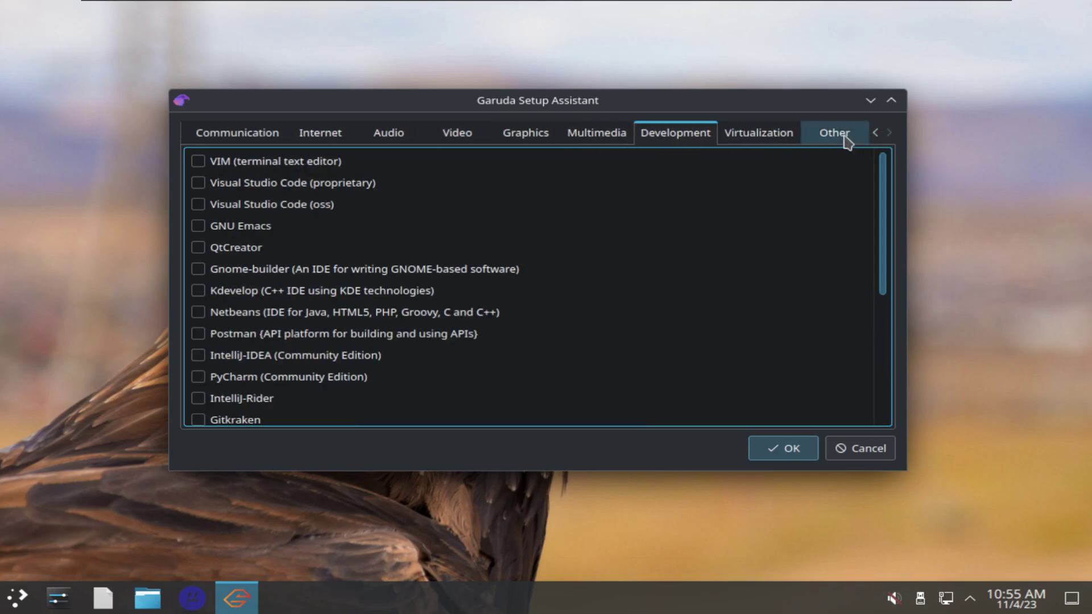
left_click(755, 136)
left_click(676, 137)
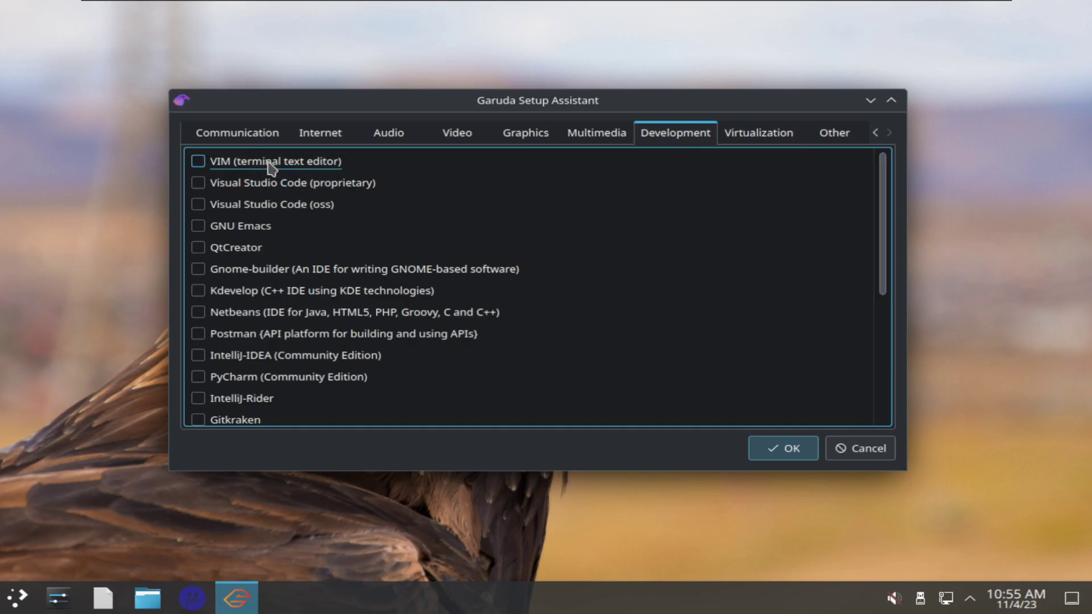
left_click(239, 227)
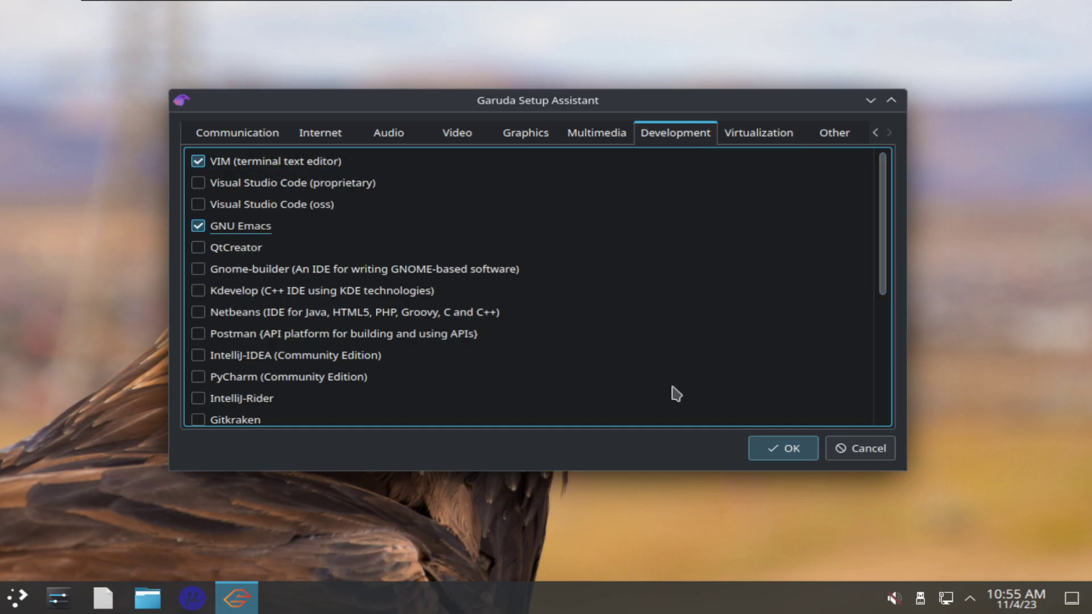
Apply all the chosen software selections to start installation
scroll(610, 335, "down", 2)
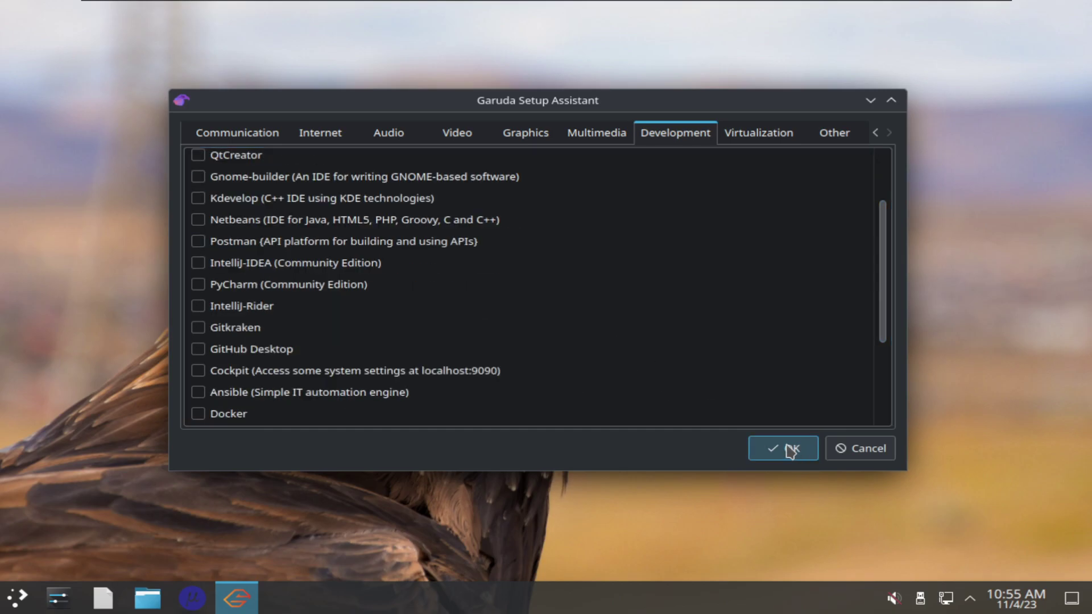
scroll(693, 378, "down", 3)
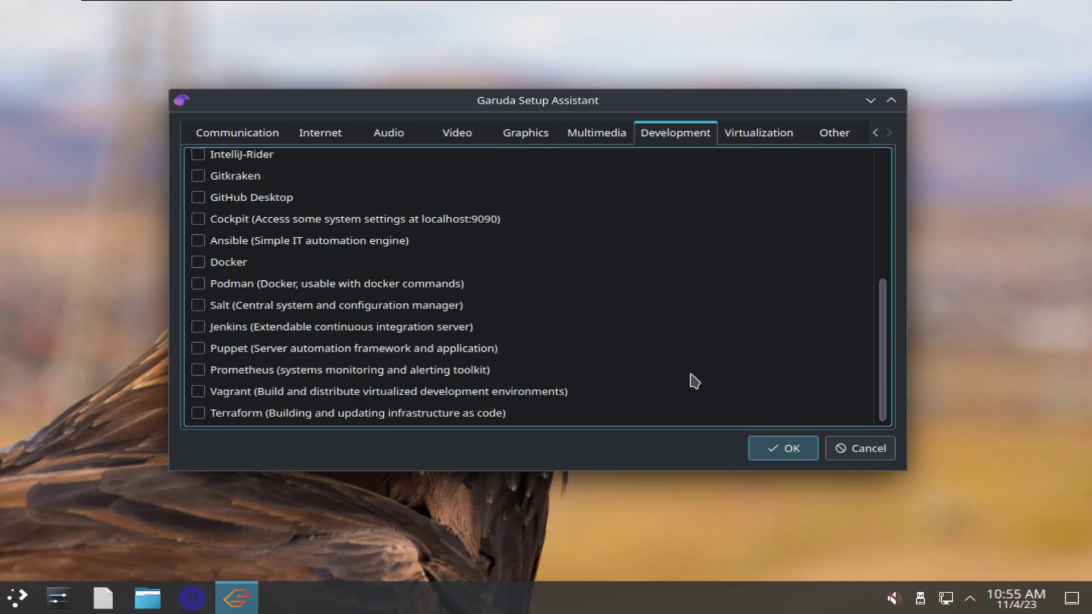
scroll(693, 381, "up", 5)
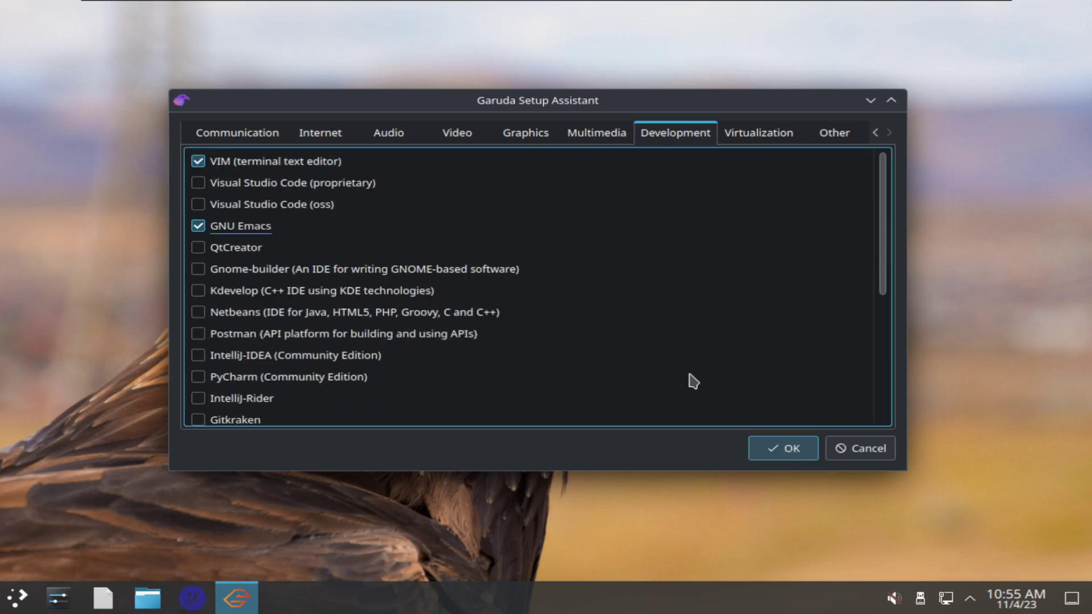
left_click(787, 460)
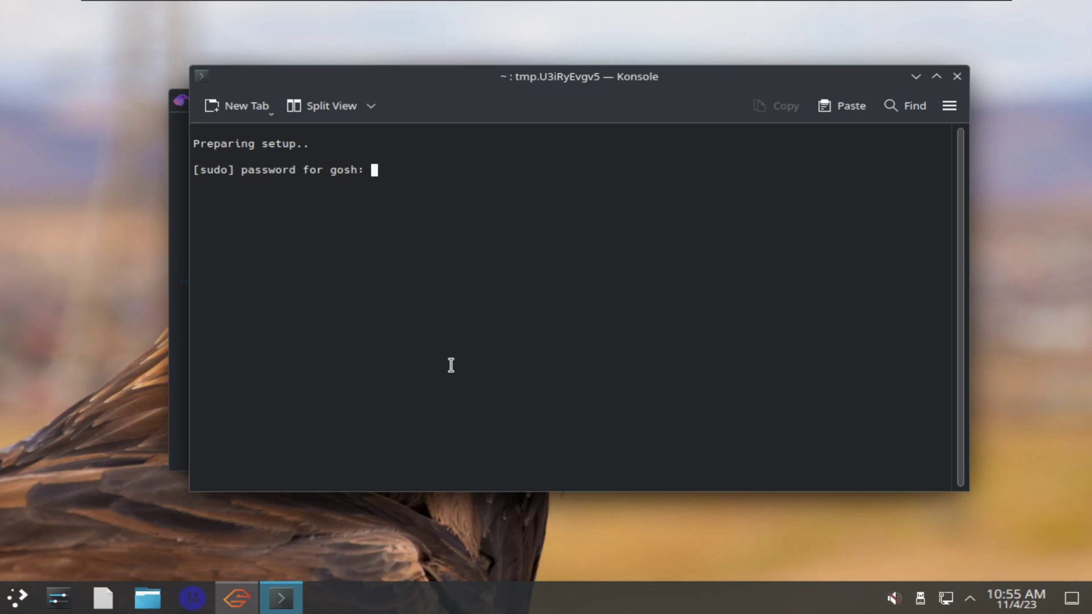
Authorise with the sudo password, confirm the 89-package install, and minimise Konsole and Setup Assistant
type("****")
key("Return")
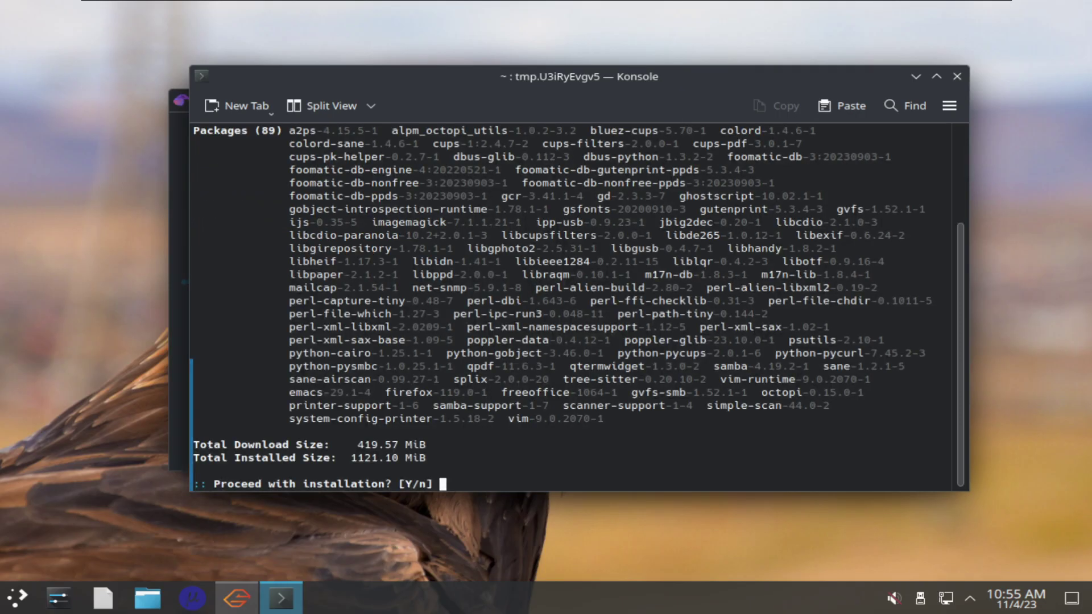
key("Return")
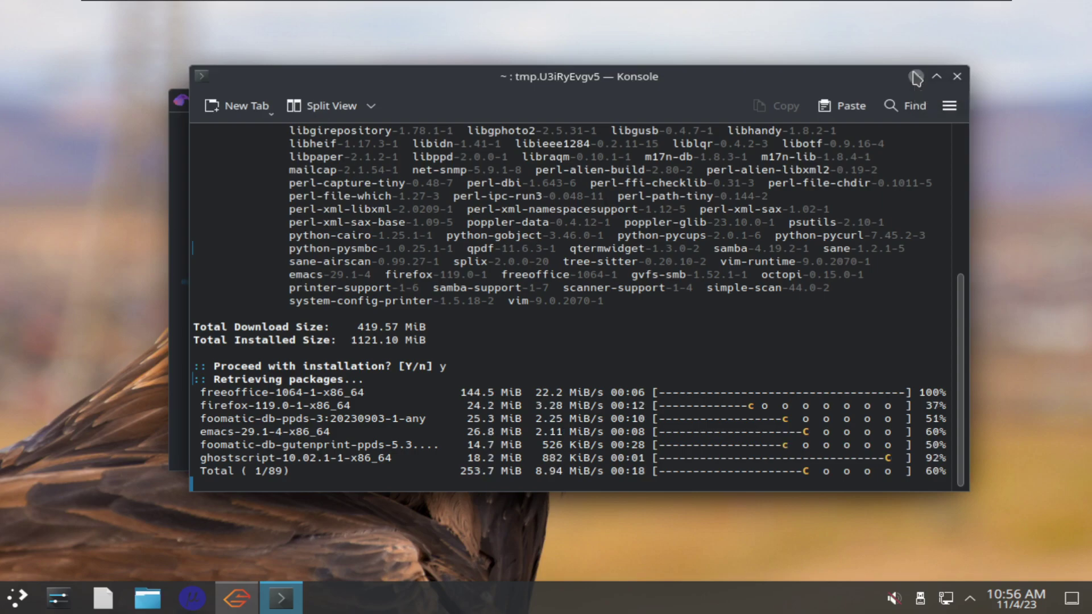
left_click(917, 77)
left_click(869, 100)
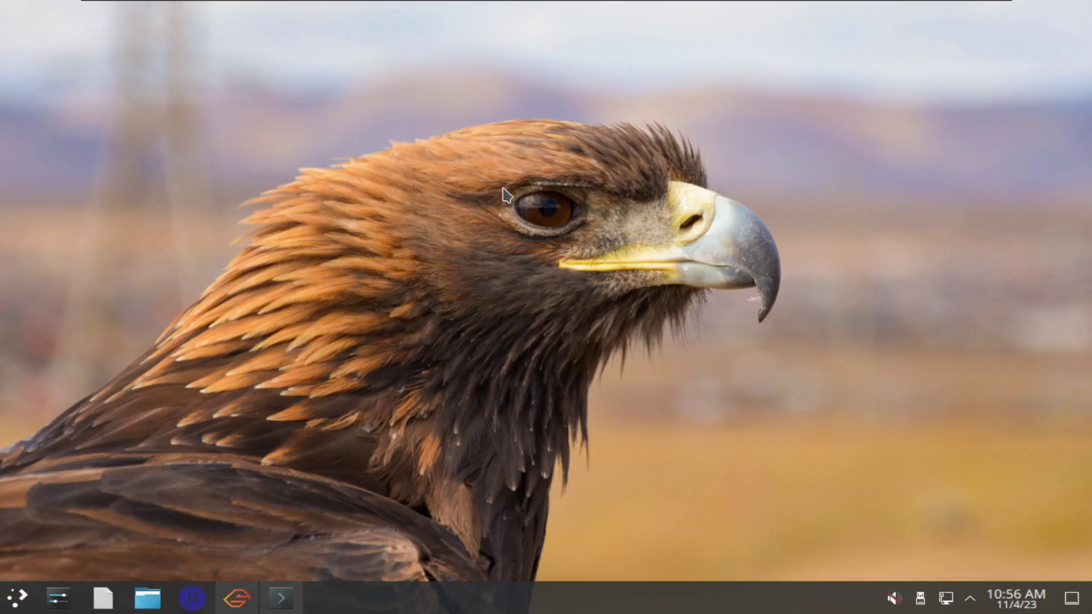
mouse_move(503, 193)
left_mouse_down()
mouse_move(585, 224)
mouse_move(592, 242)
mouse_move(494, 182)
left_mouse_up()
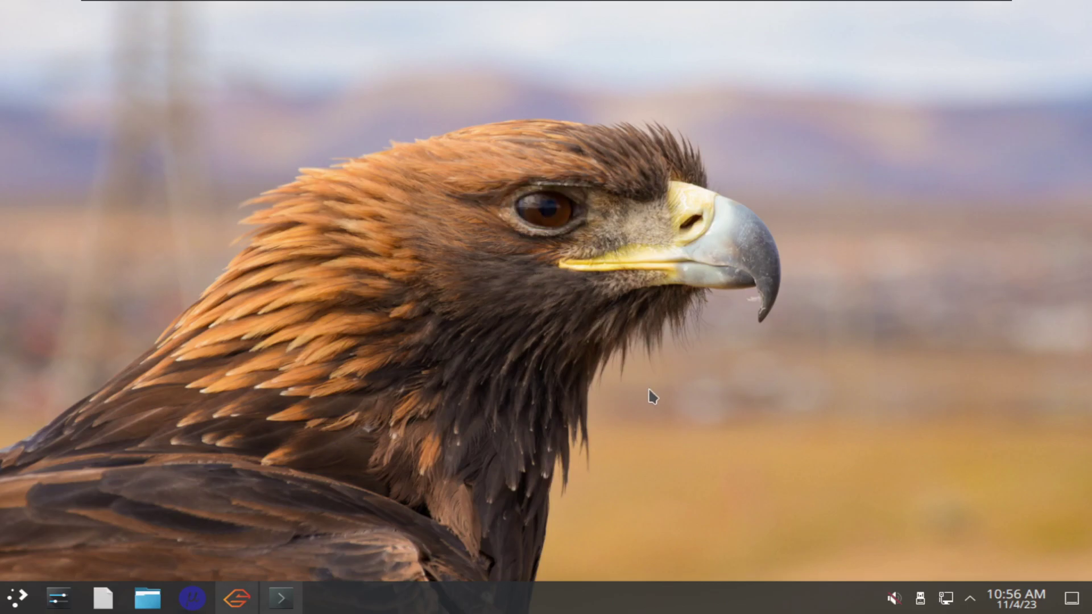